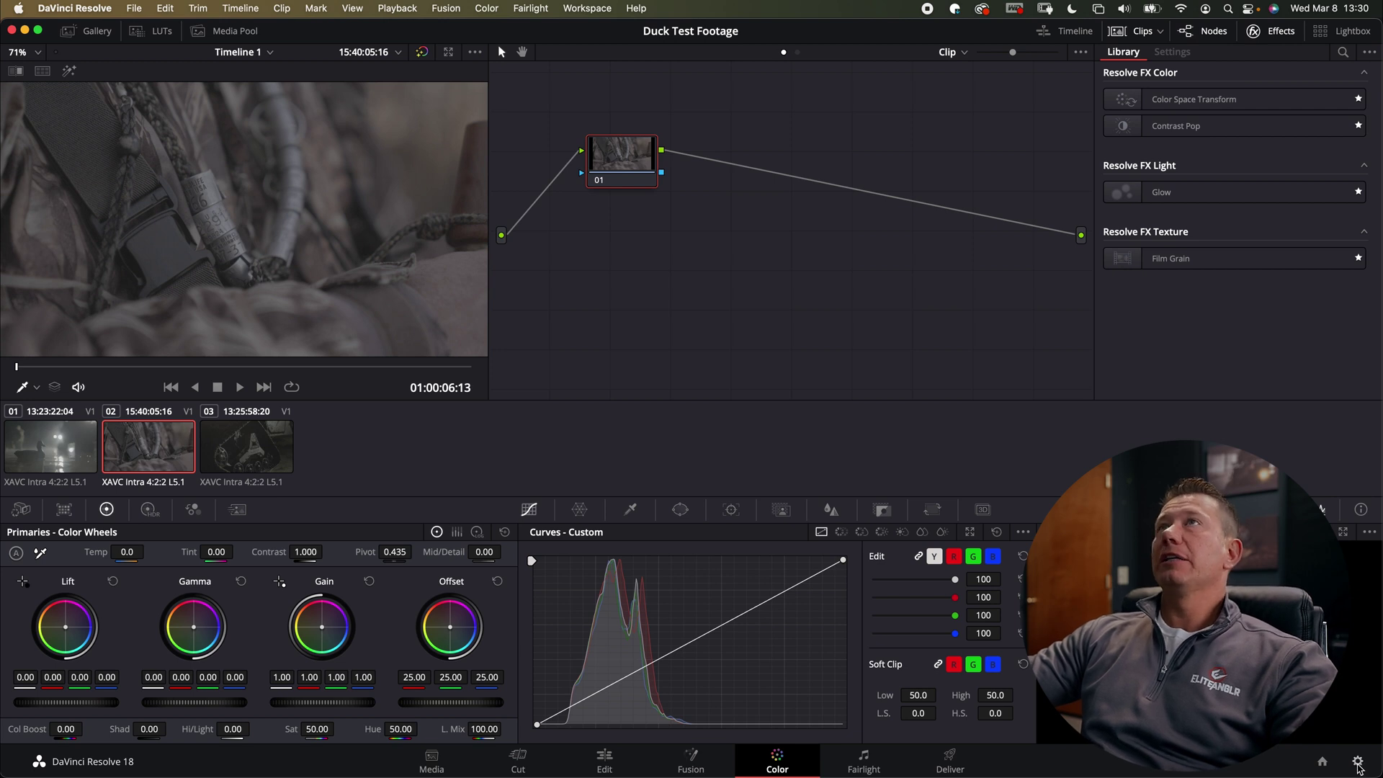
- Switch the project's color science to DaVinci YRGB Color Managed in Project Settings and save
click(1357, 763)
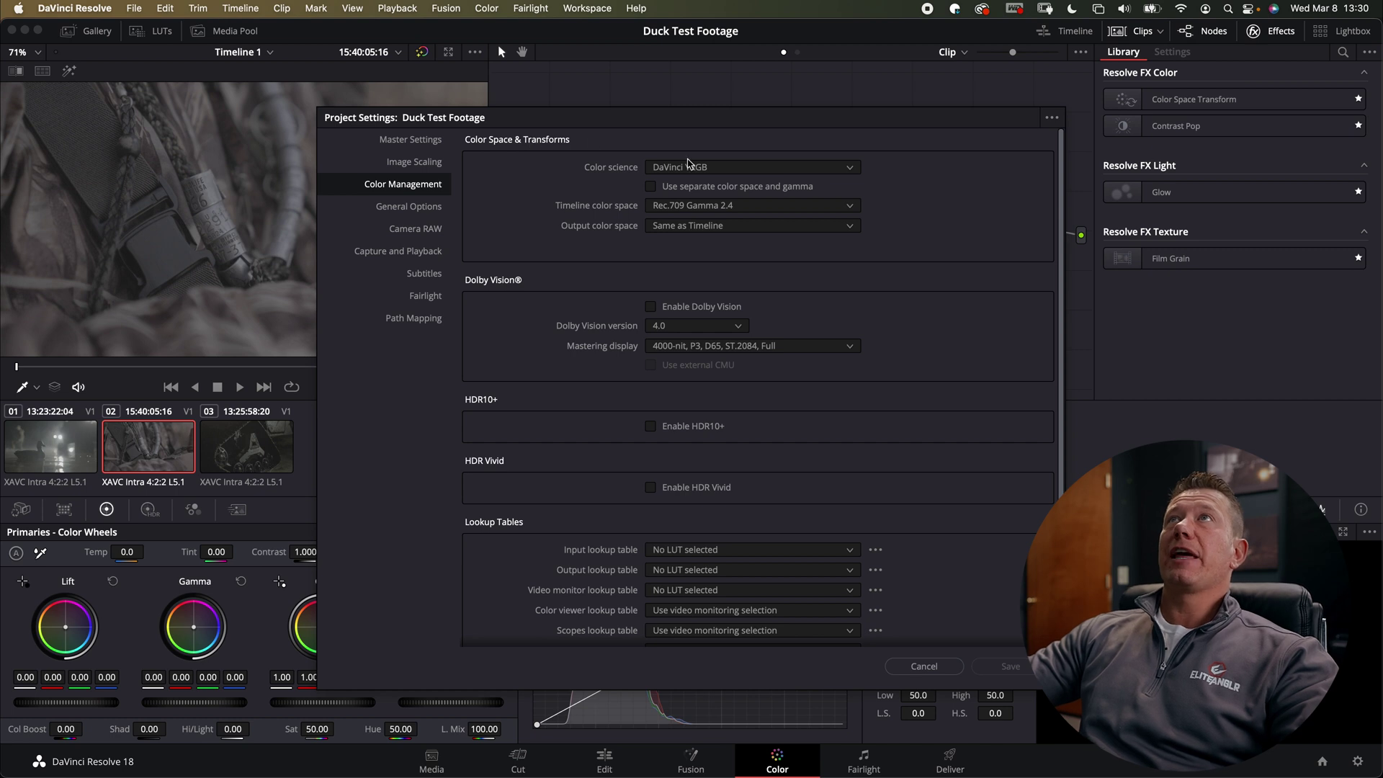
click(702, 168)
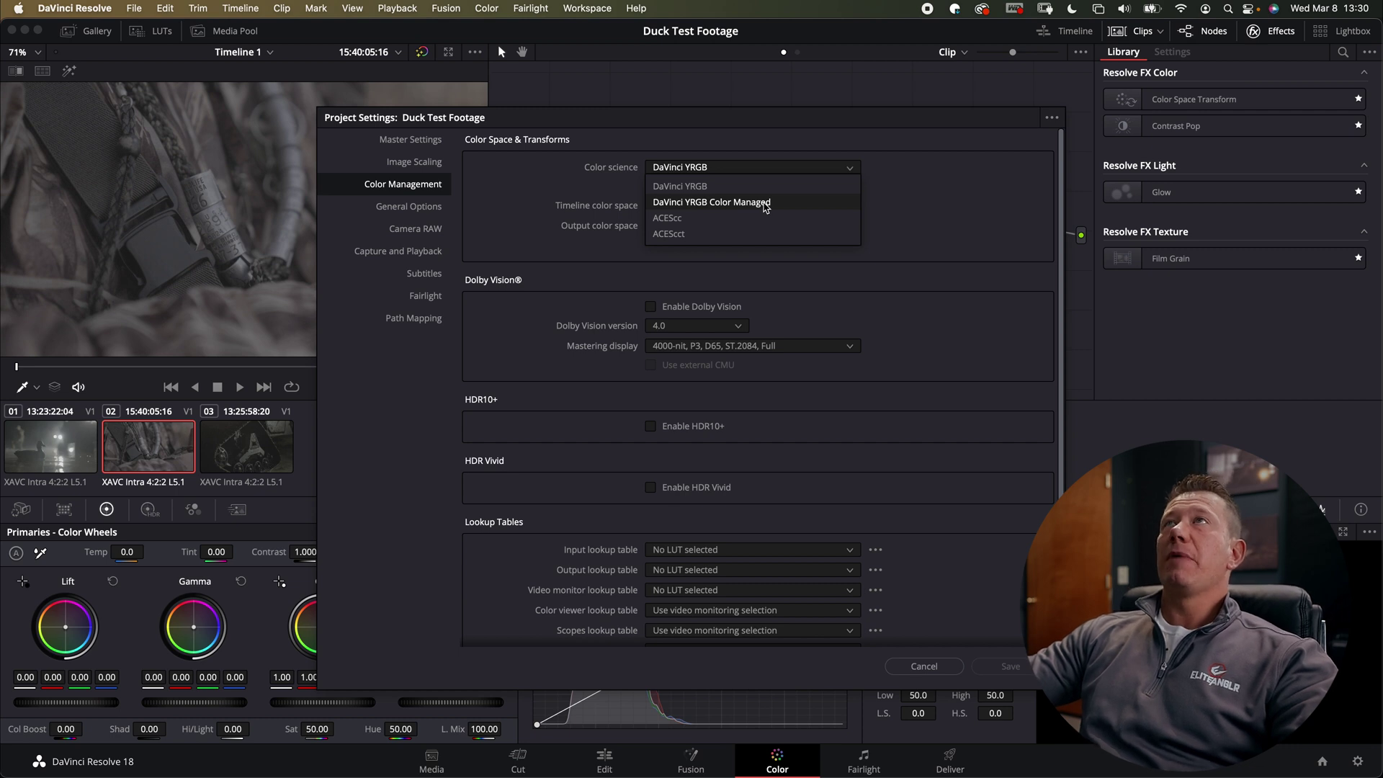
click(763, 203)
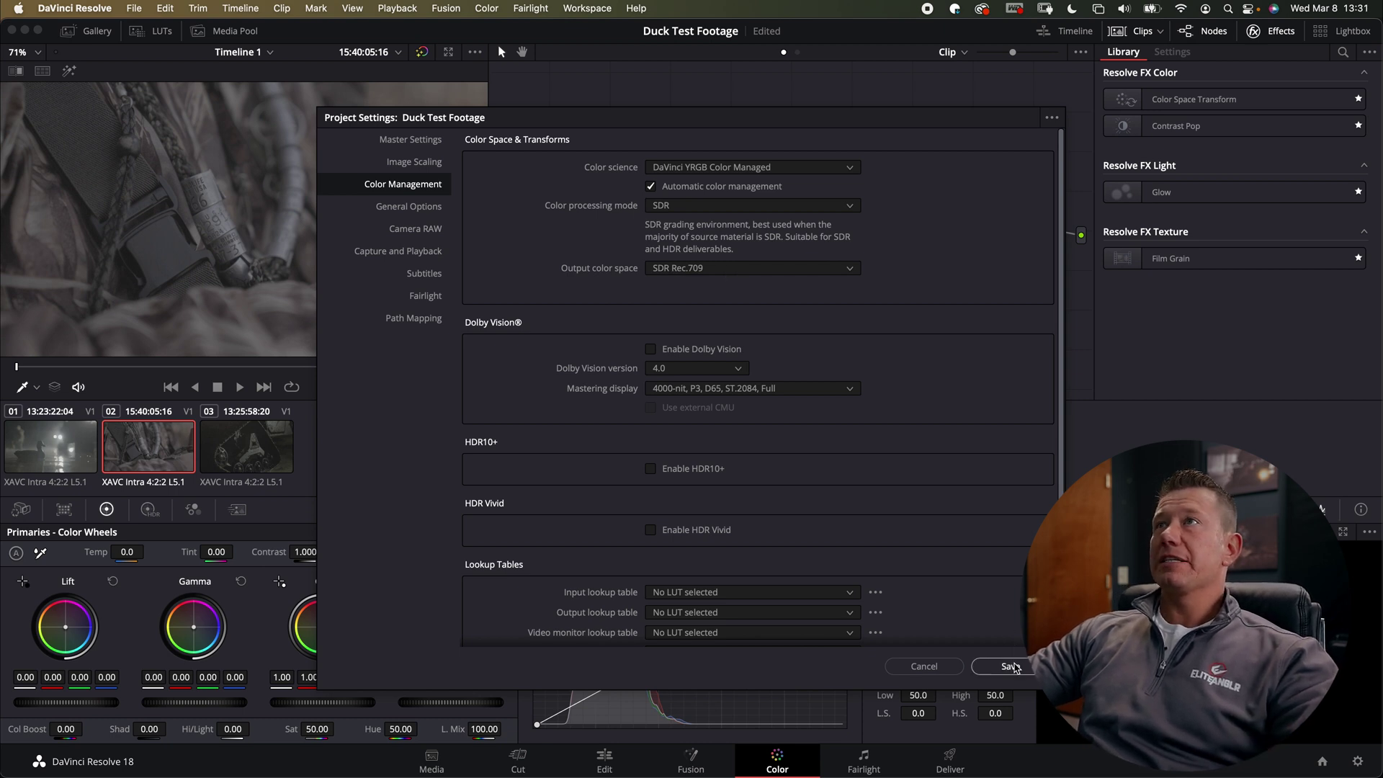
click(1010, 667)
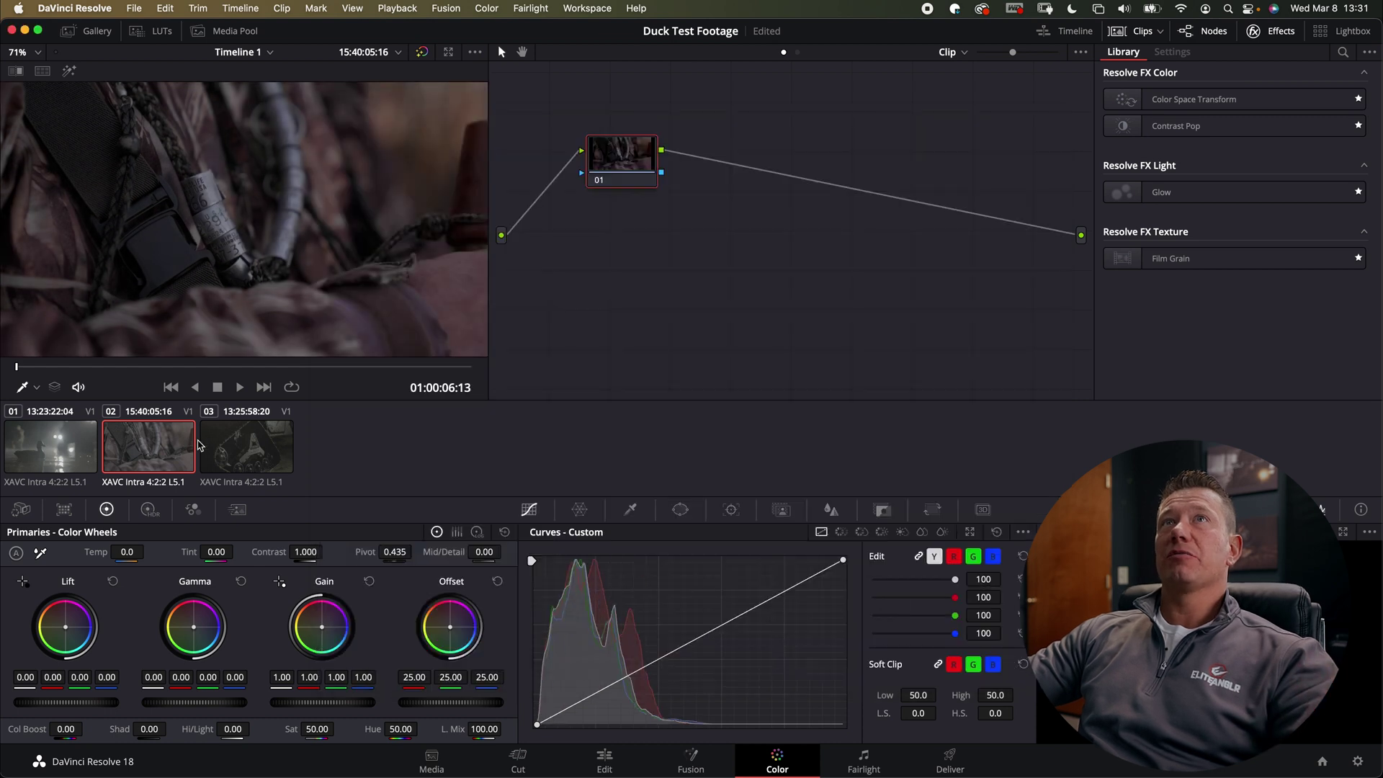
- Update all thumbnails, review clips 03 and 01 at a later frame, then go to the Media page
right_click(199, 444)
click(255, 497)
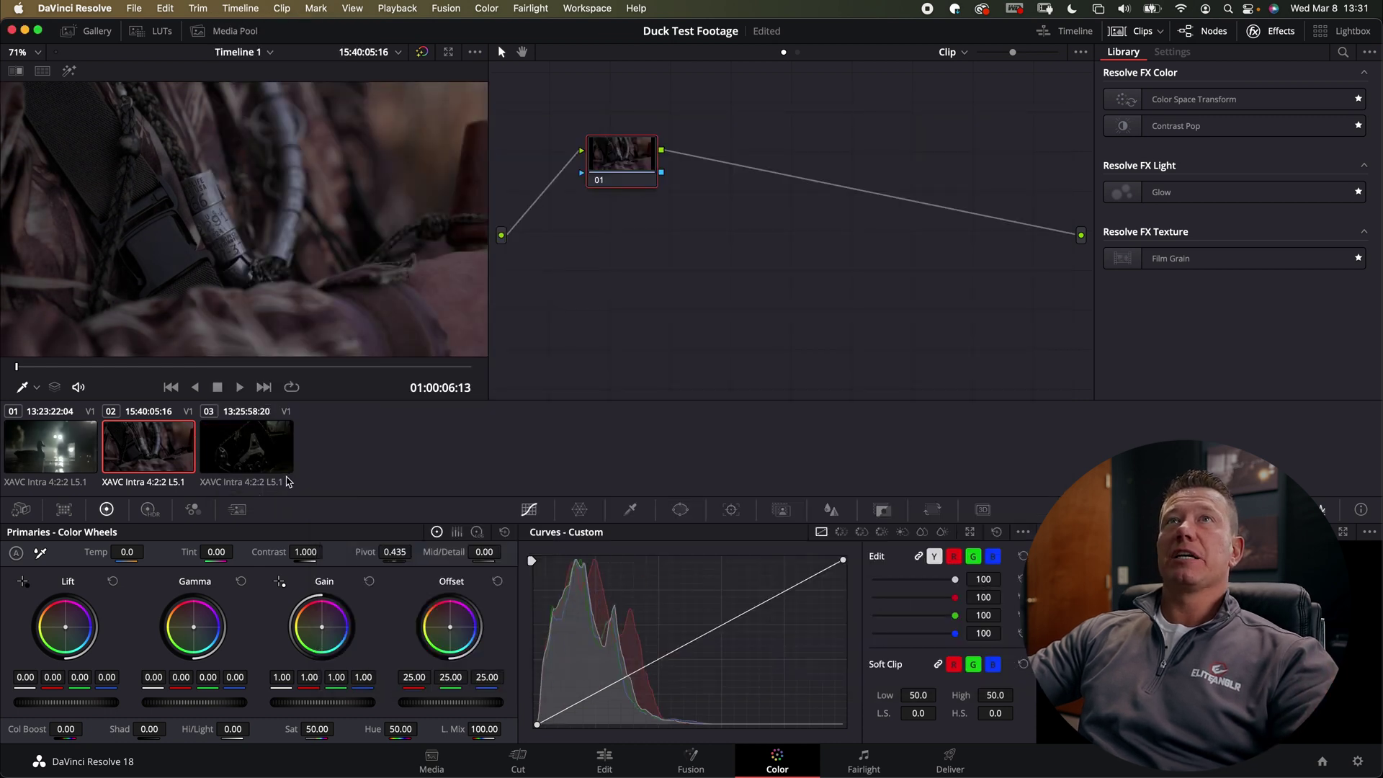
click(246, 453)
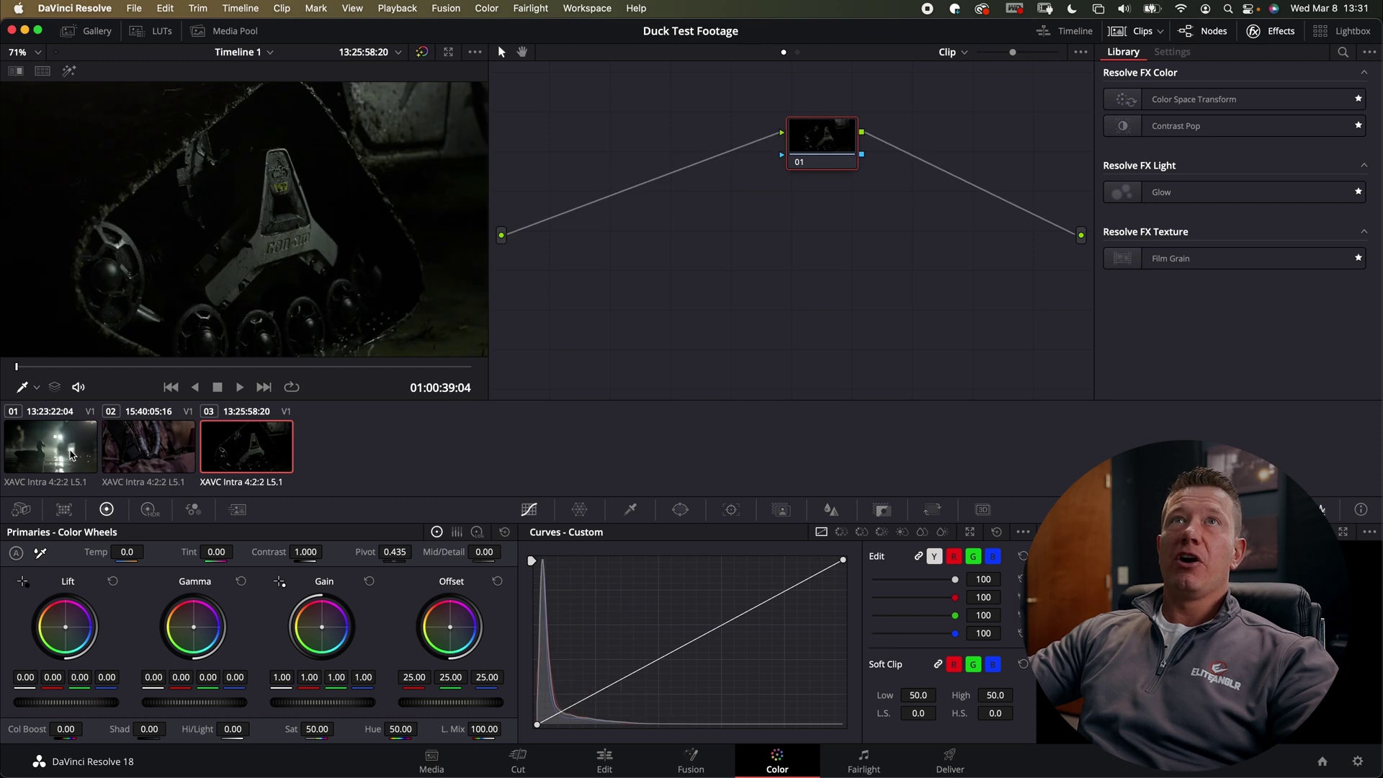
click(70, 454)
drag(139, 368, 254, 367)
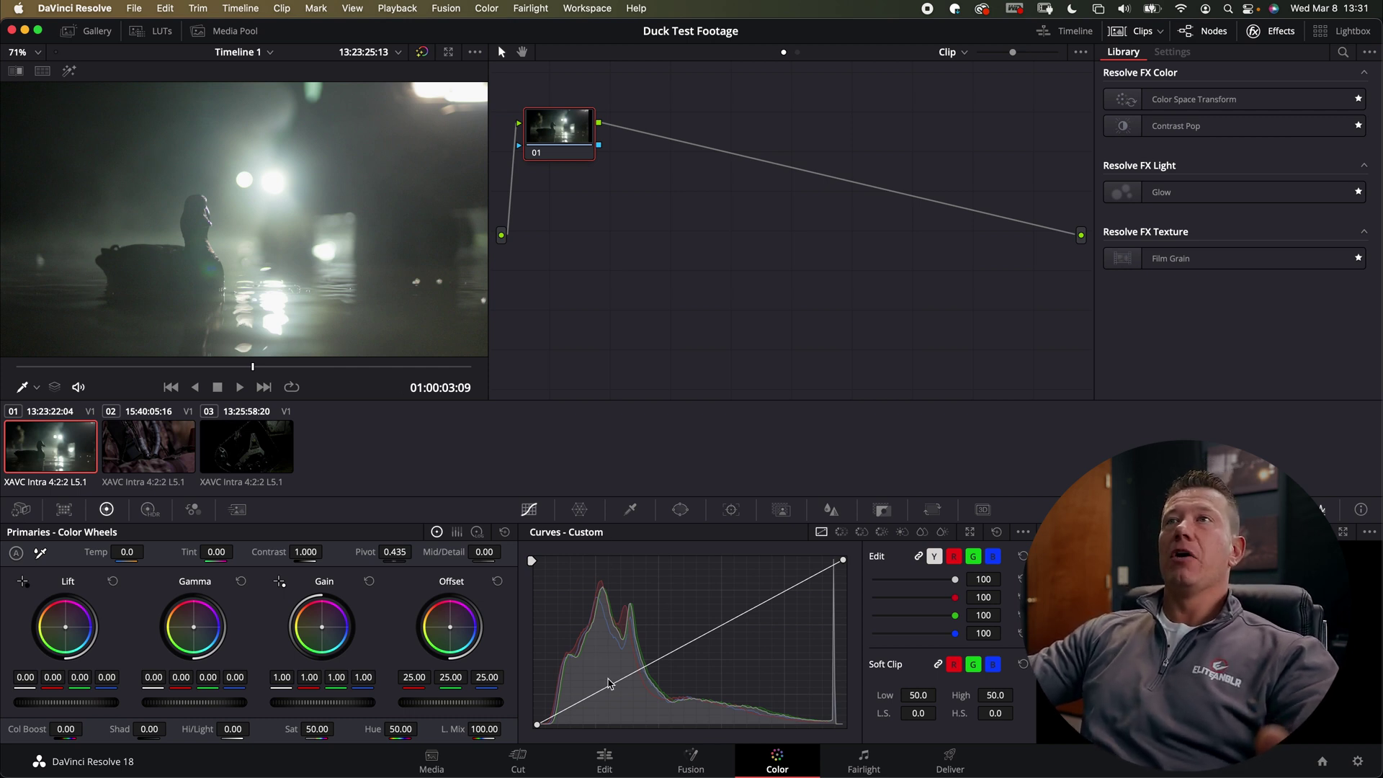
click(451, 764)
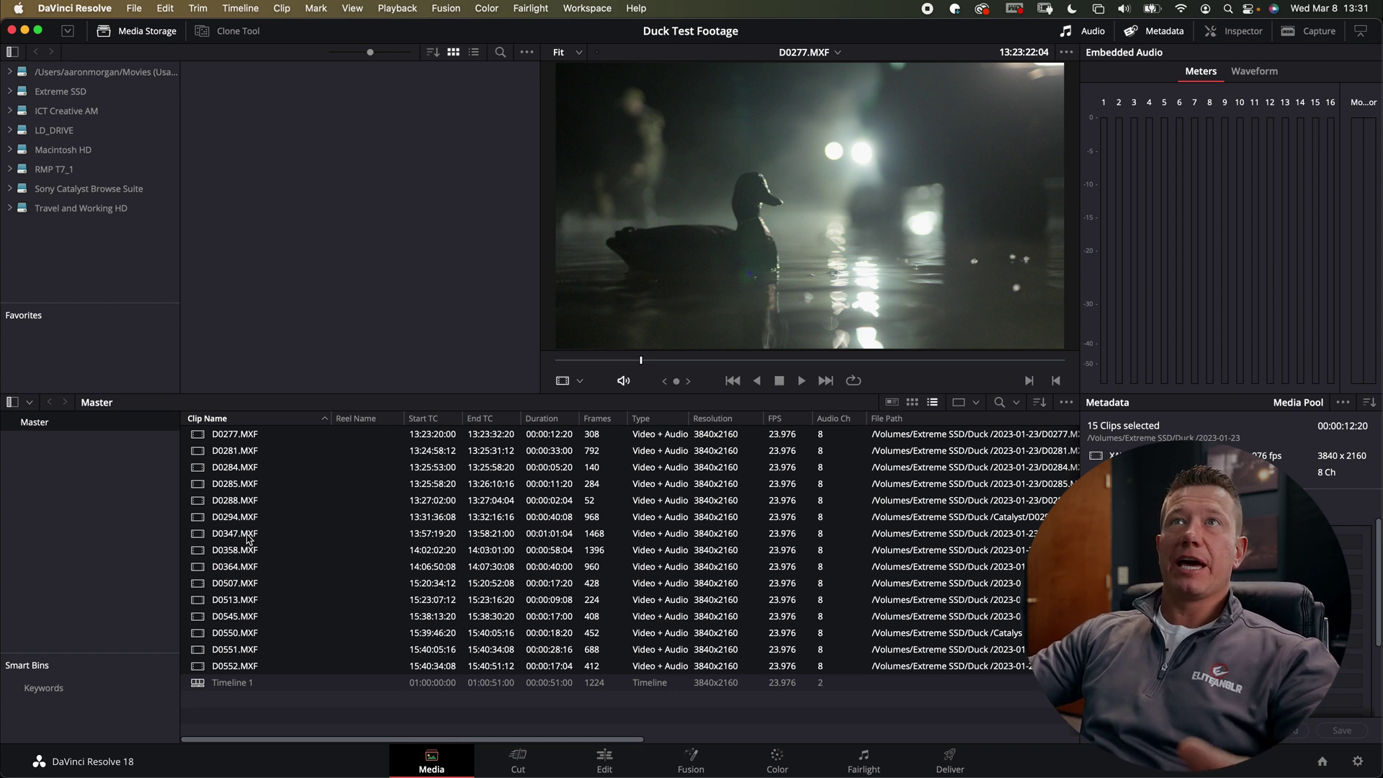
- Set the input color space of the 15 selected clips to S-Gamut3.Cine/S-Log3
right_click(248, 539)
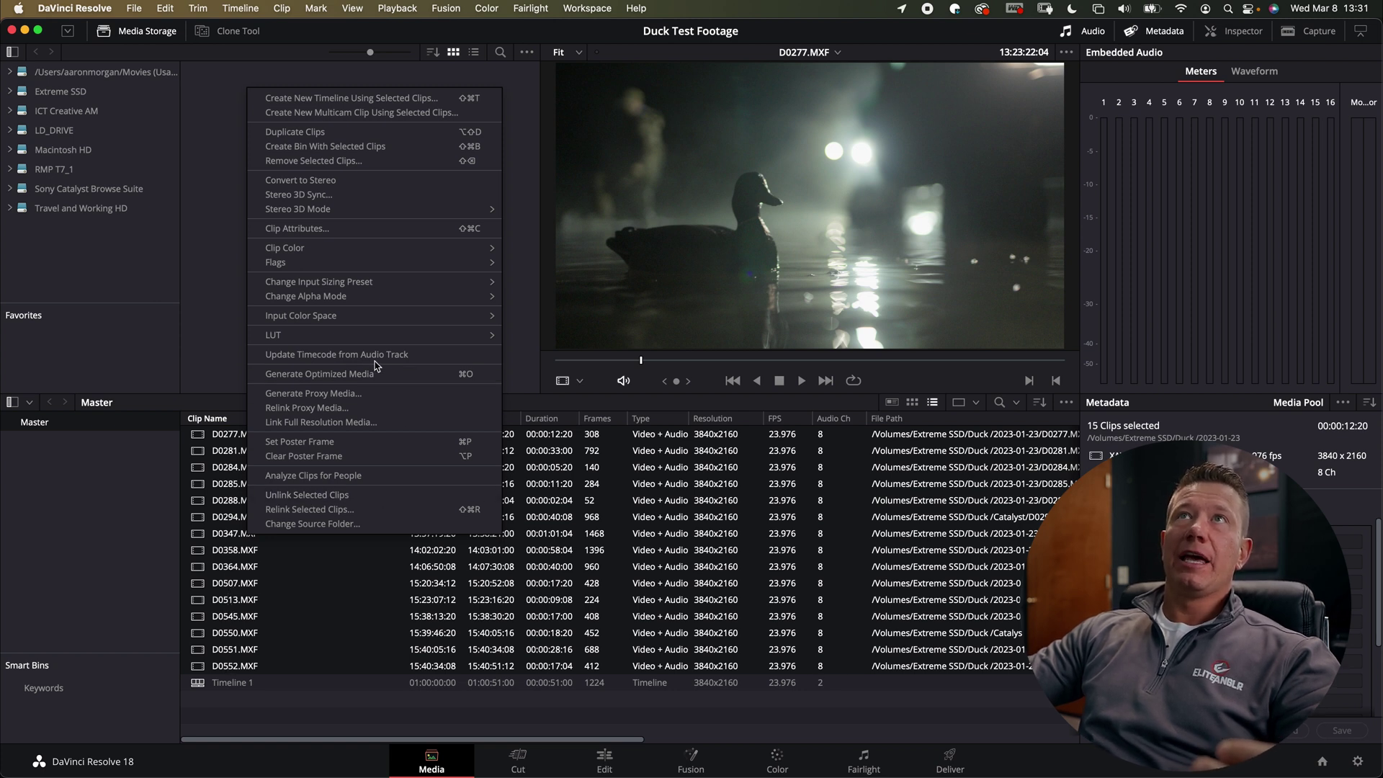
mouse_move(299, 324)
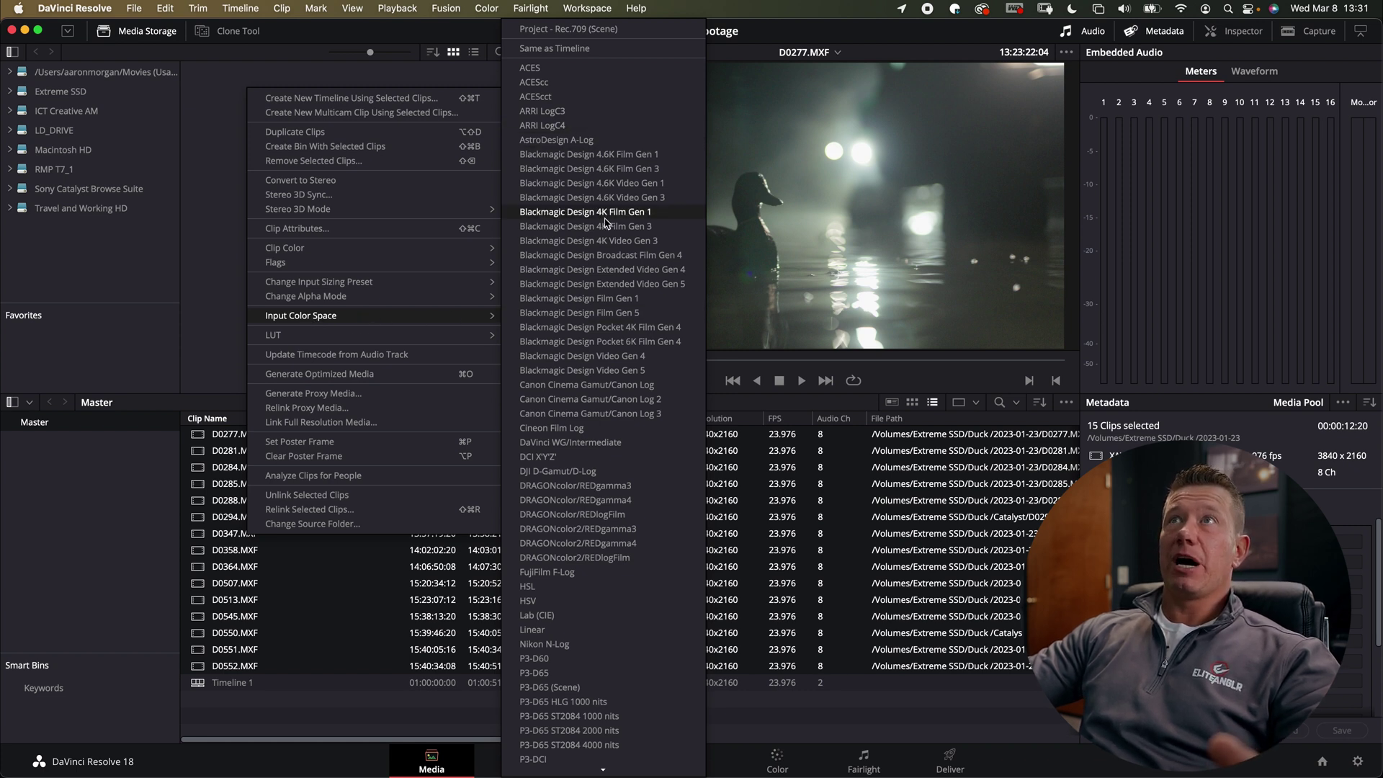
scroll(624, 509, down, 2)
scroll(624, 509, down, 8)
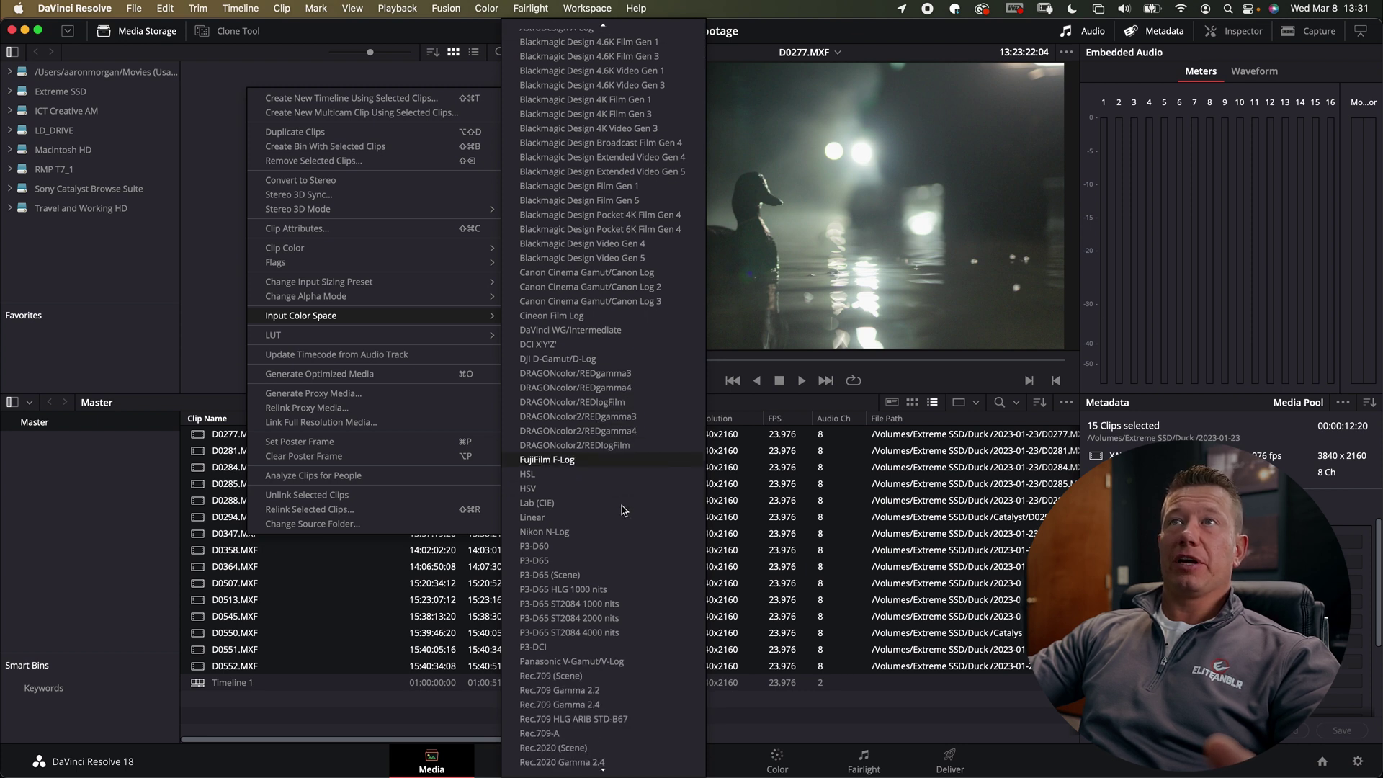
scroll(624, 509, down, 7)
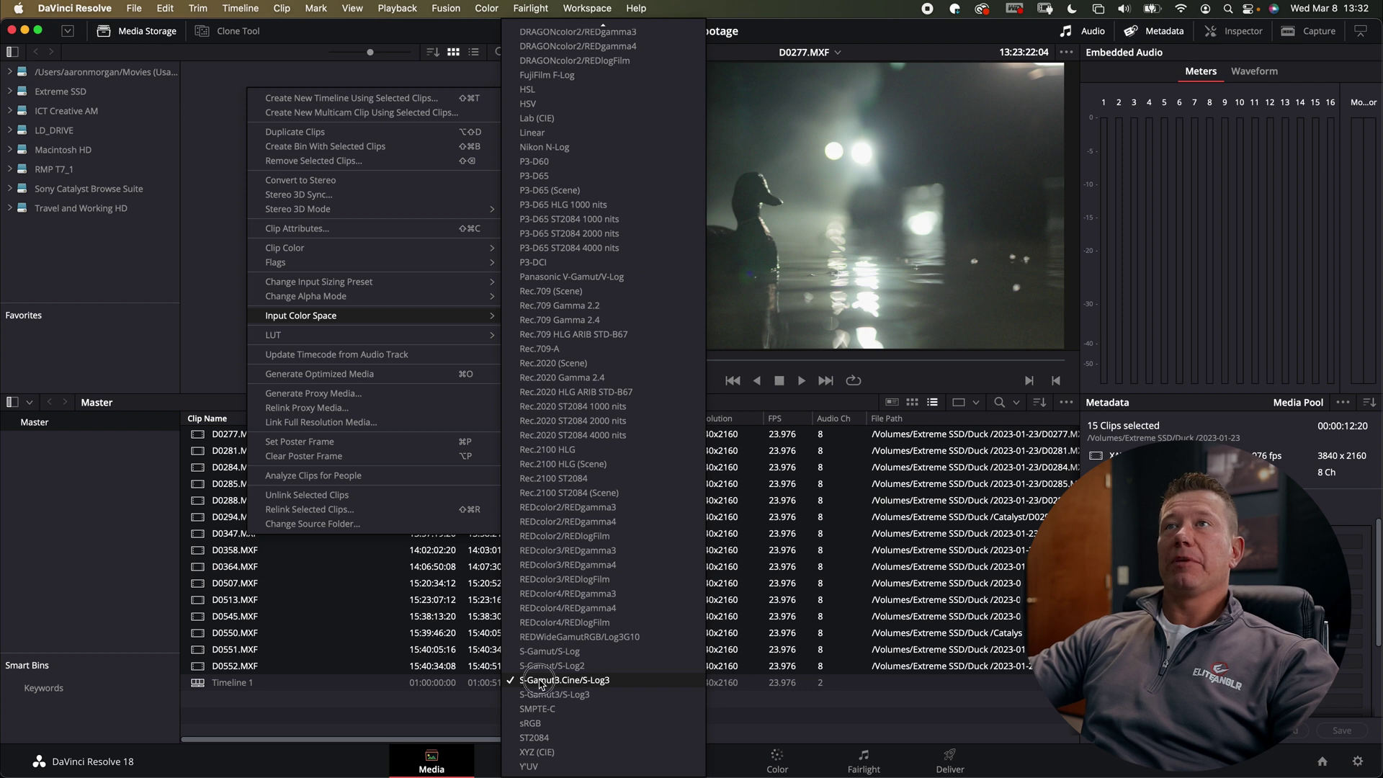
click(541, 682)
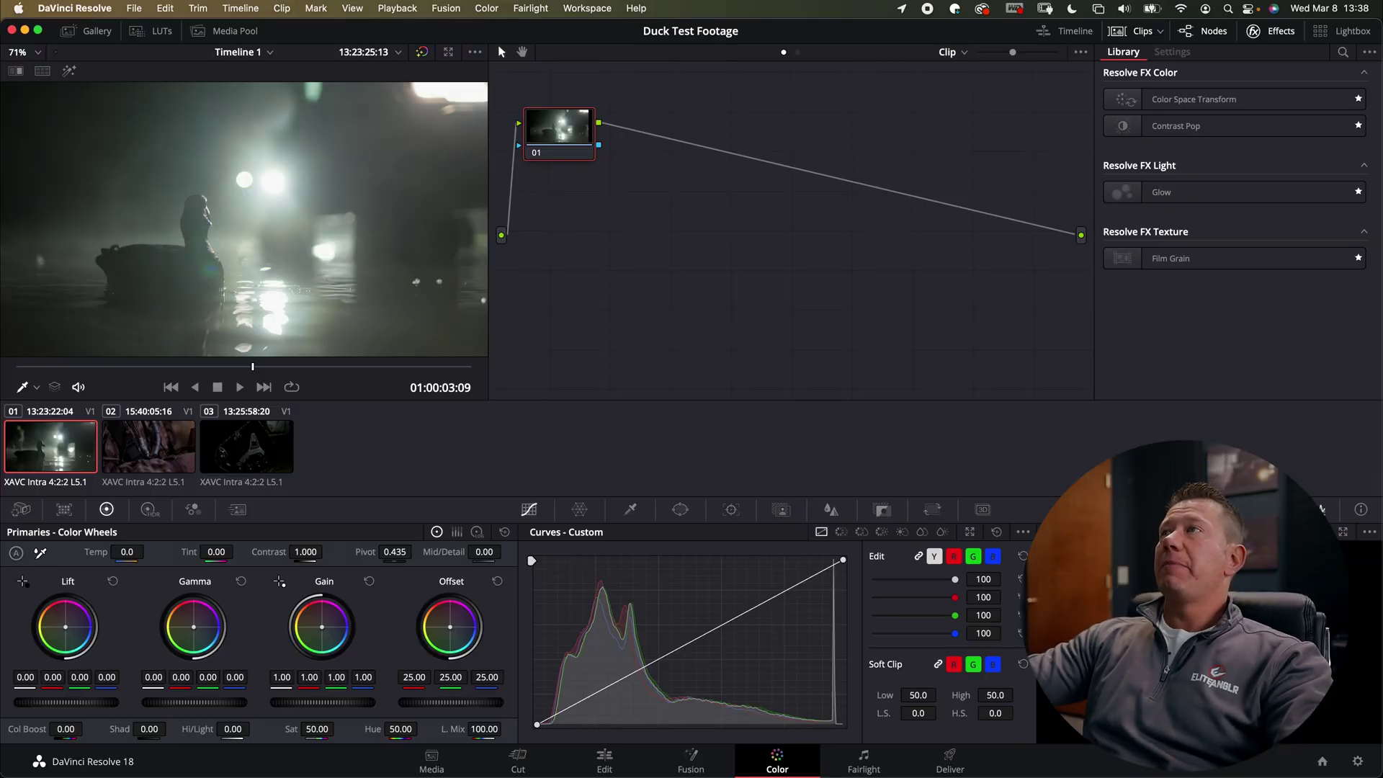
- Reopen Project Settings on the Color Management page
click(1357, 762)
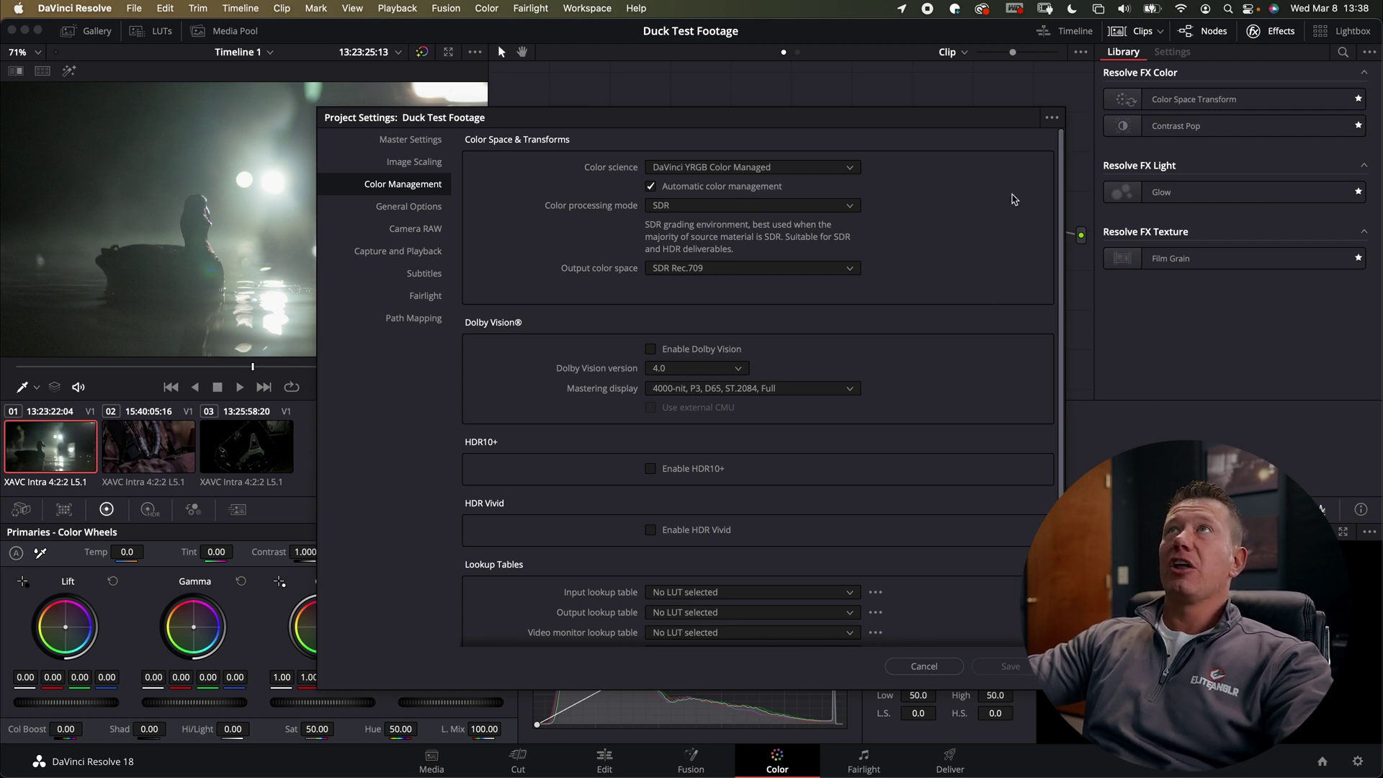
- Change the color science back to plain DaVinci YRGB
click(800, 172)
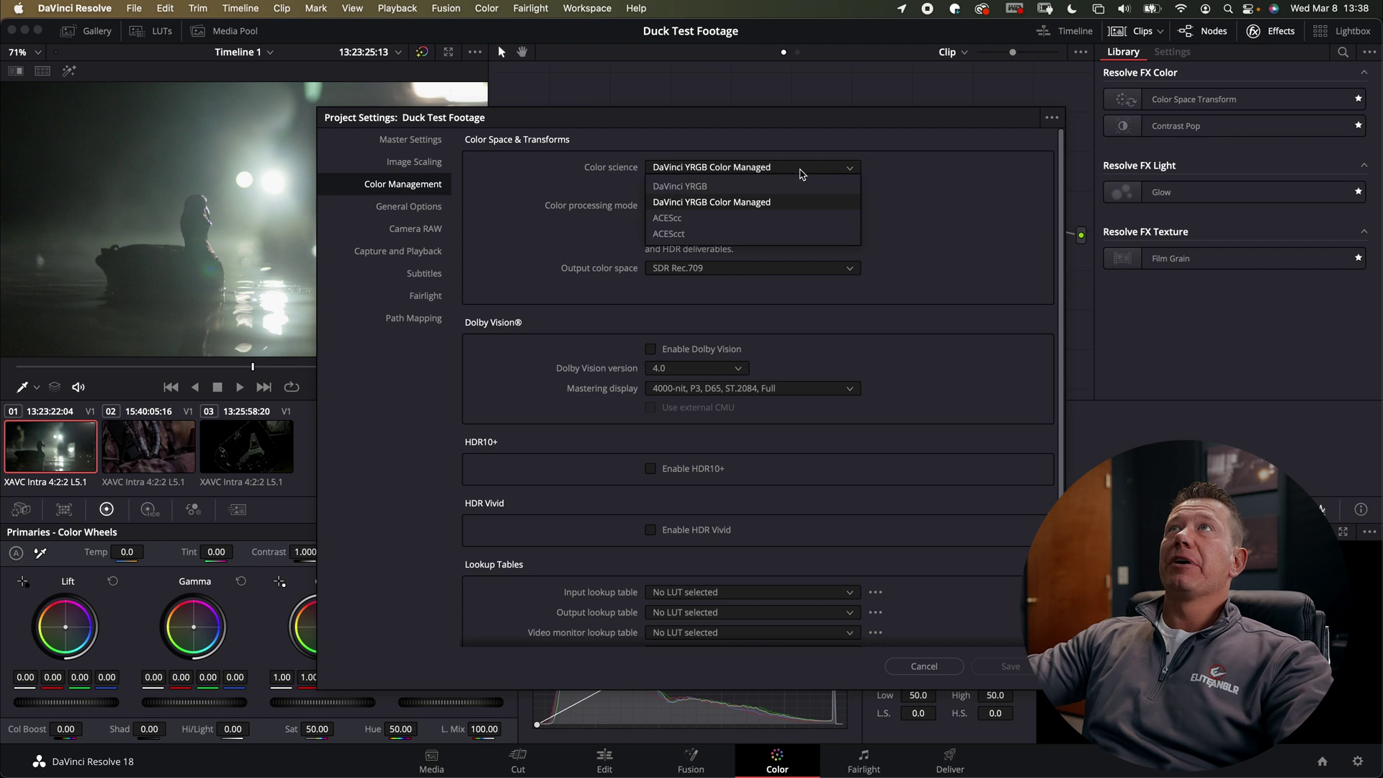
click(704, 186)
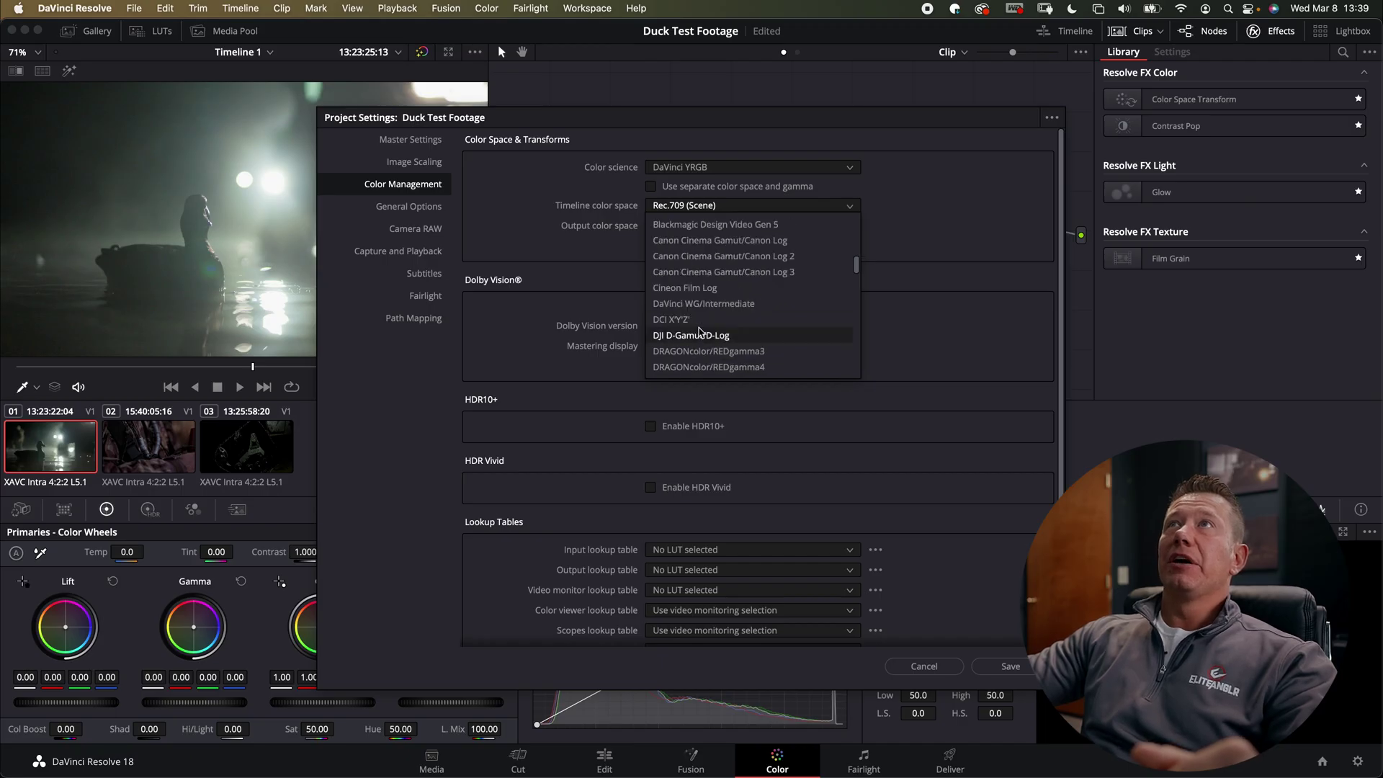
- Set timeline color space to DaVinci WG/Intermediate and output to Rec.709 Gamma 2.4, then save
click(703, 308)
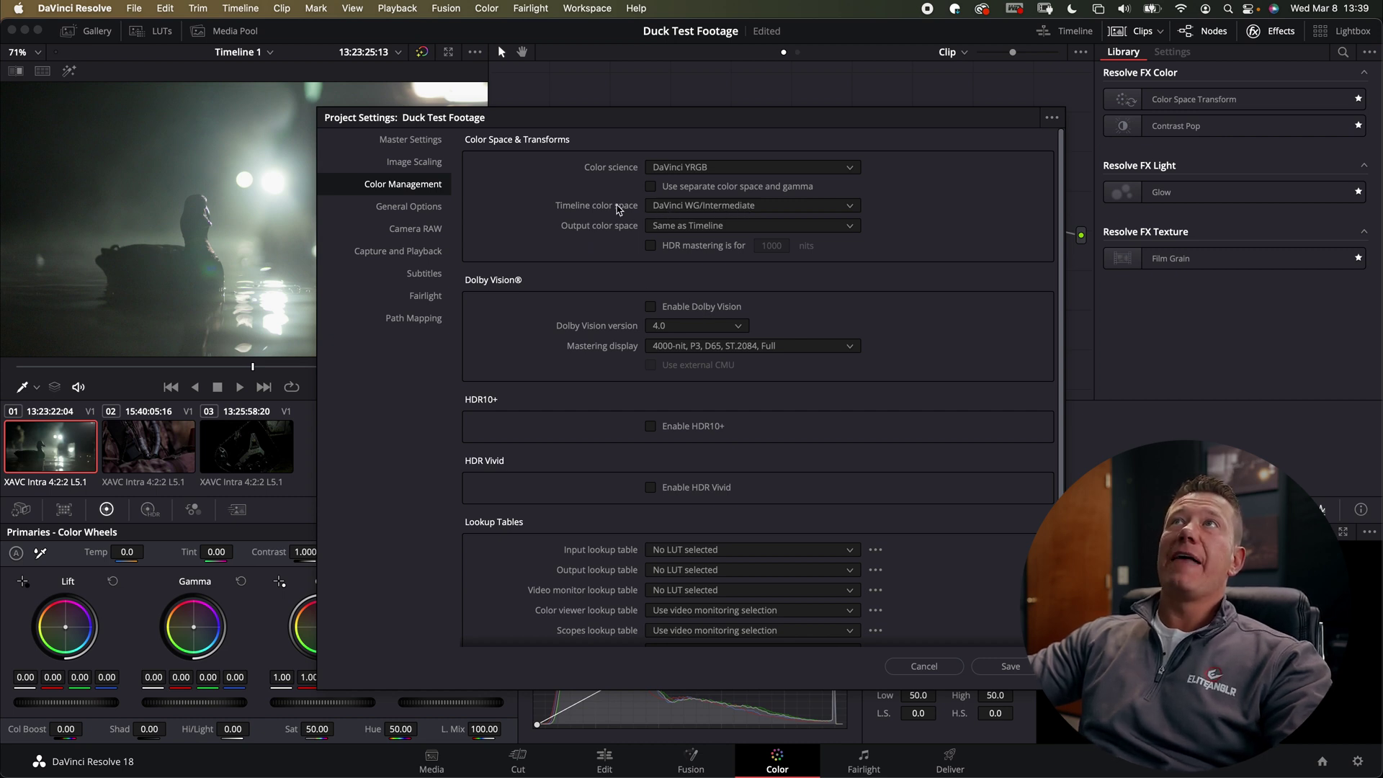
click(666, 229)
scroll(705, 302, down, 8)
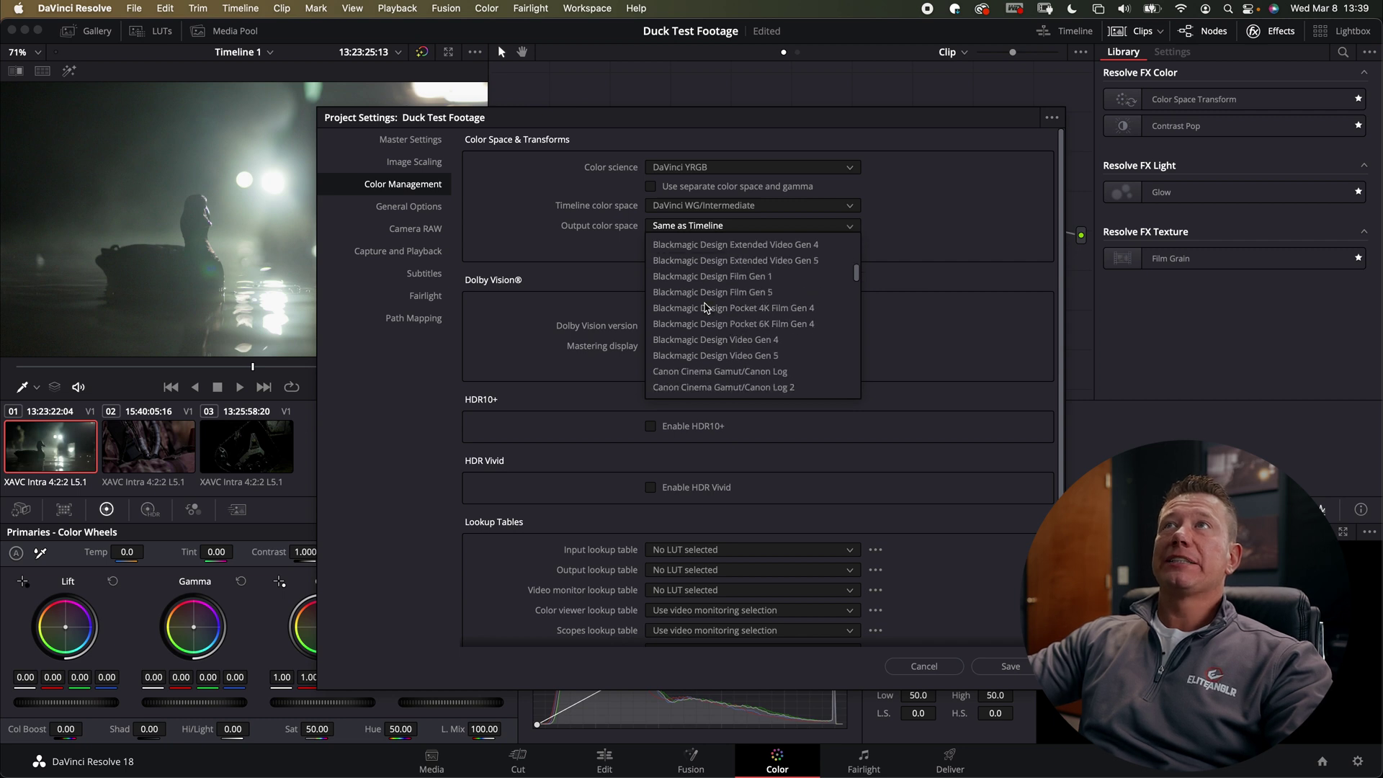
scroll(706, 308, down, 10)
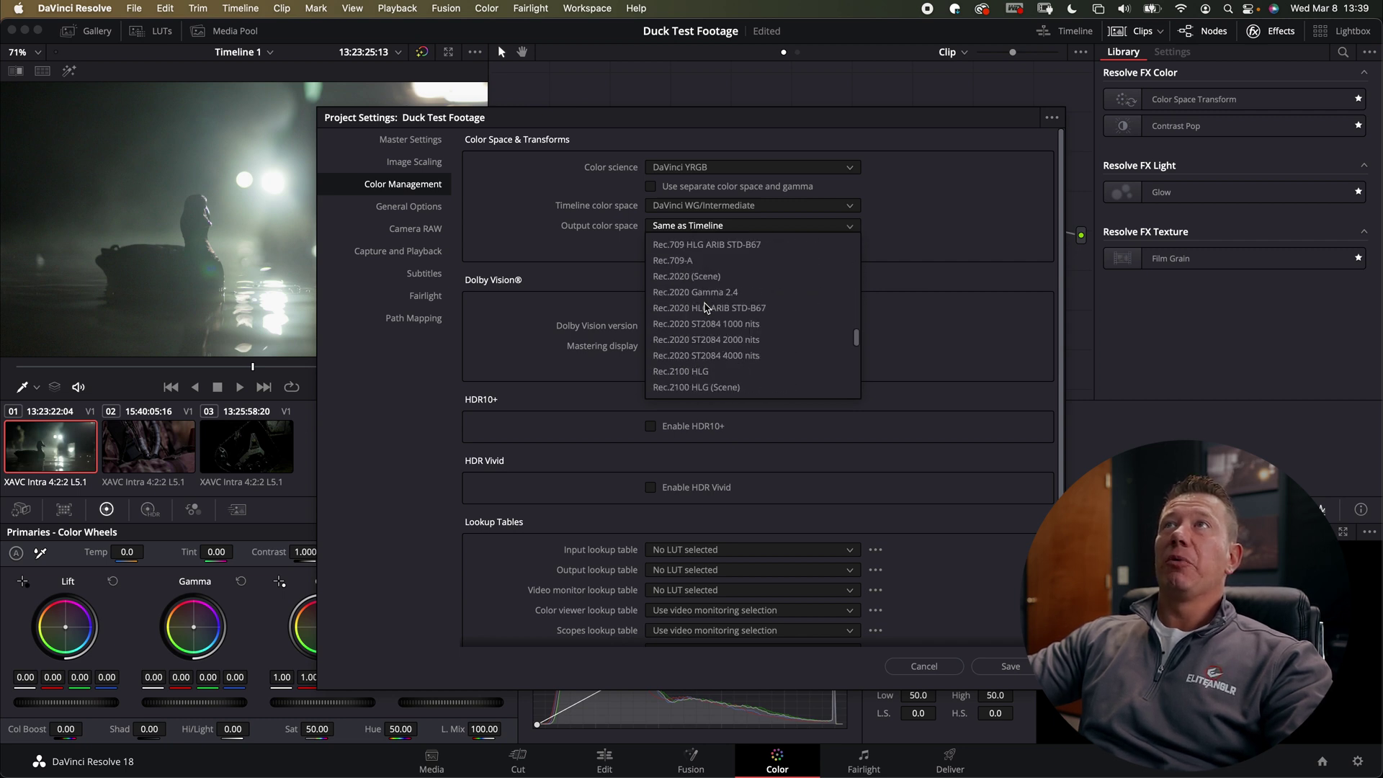
scroll(702, 306, up, 6)
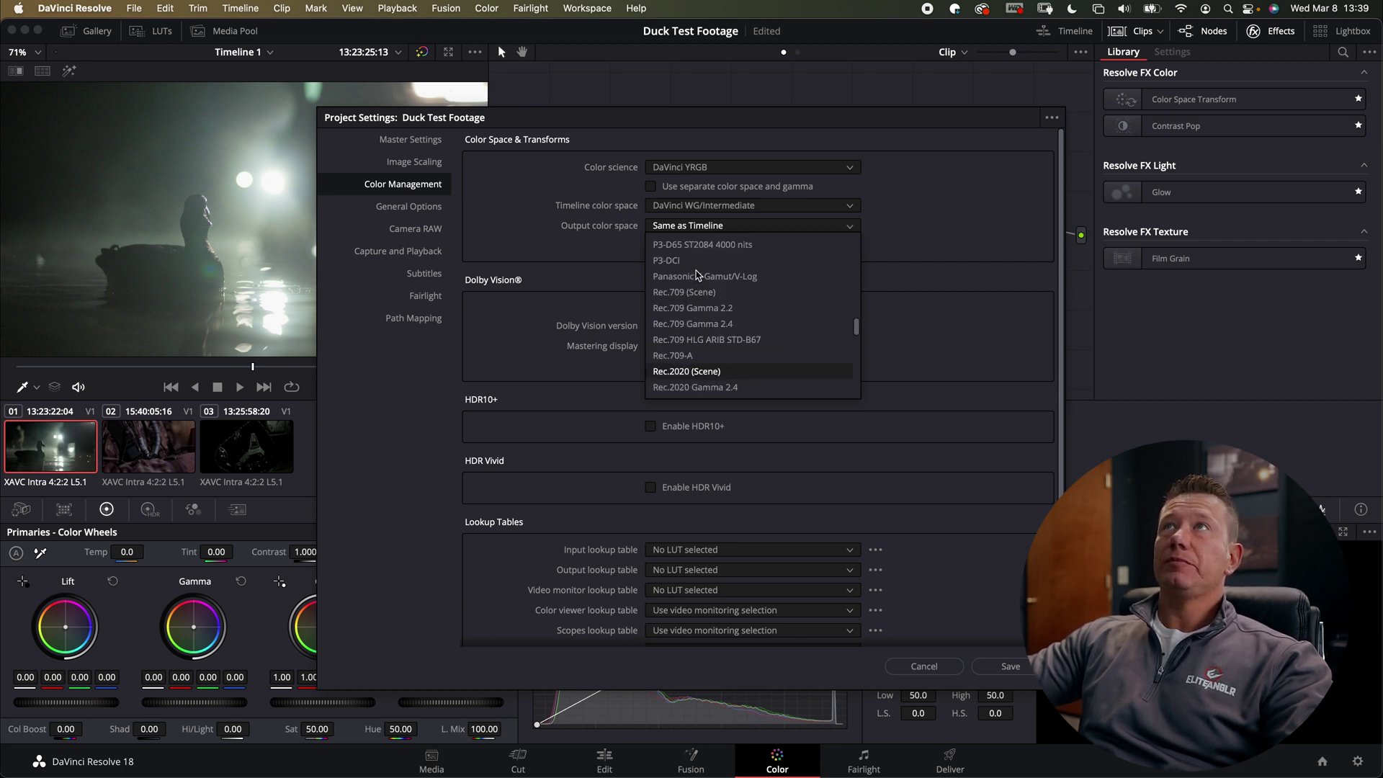
click(704, 323)
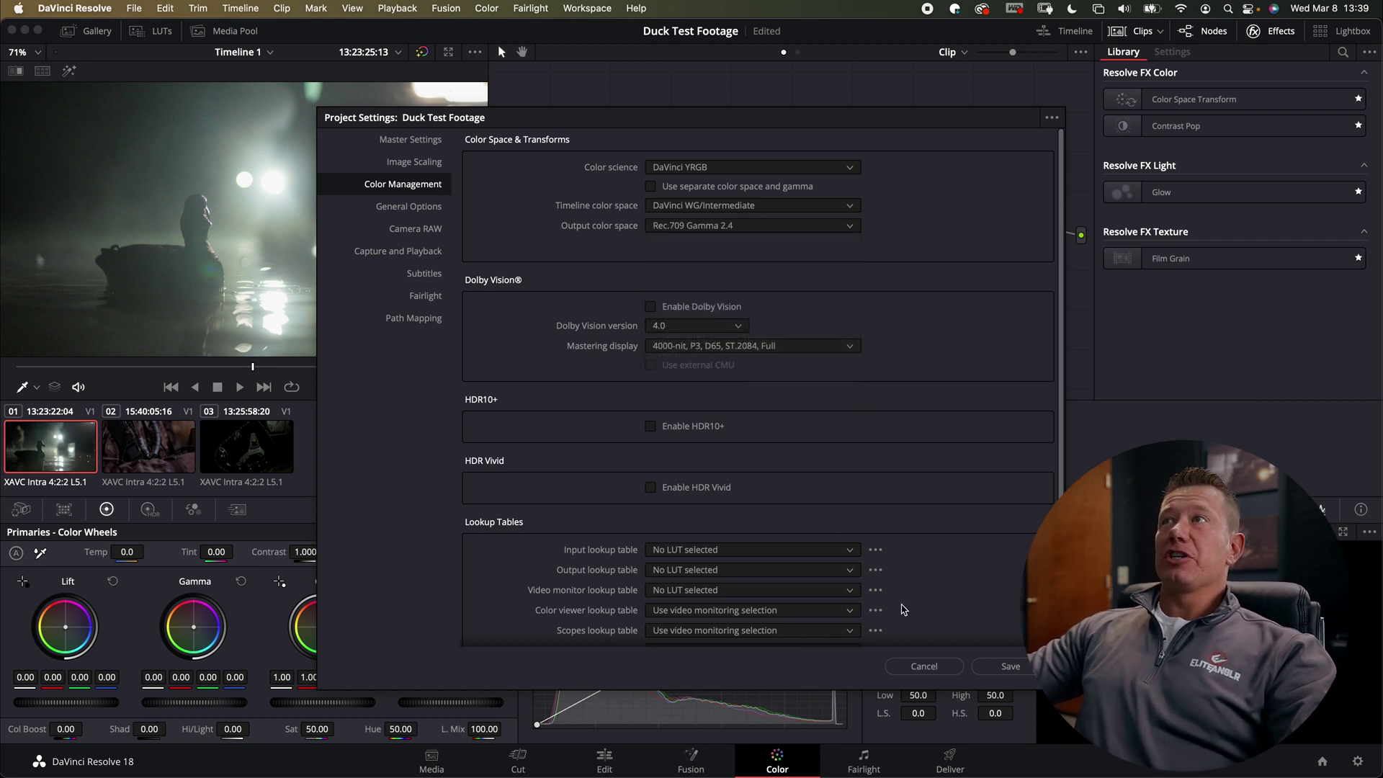
click(988, 664)
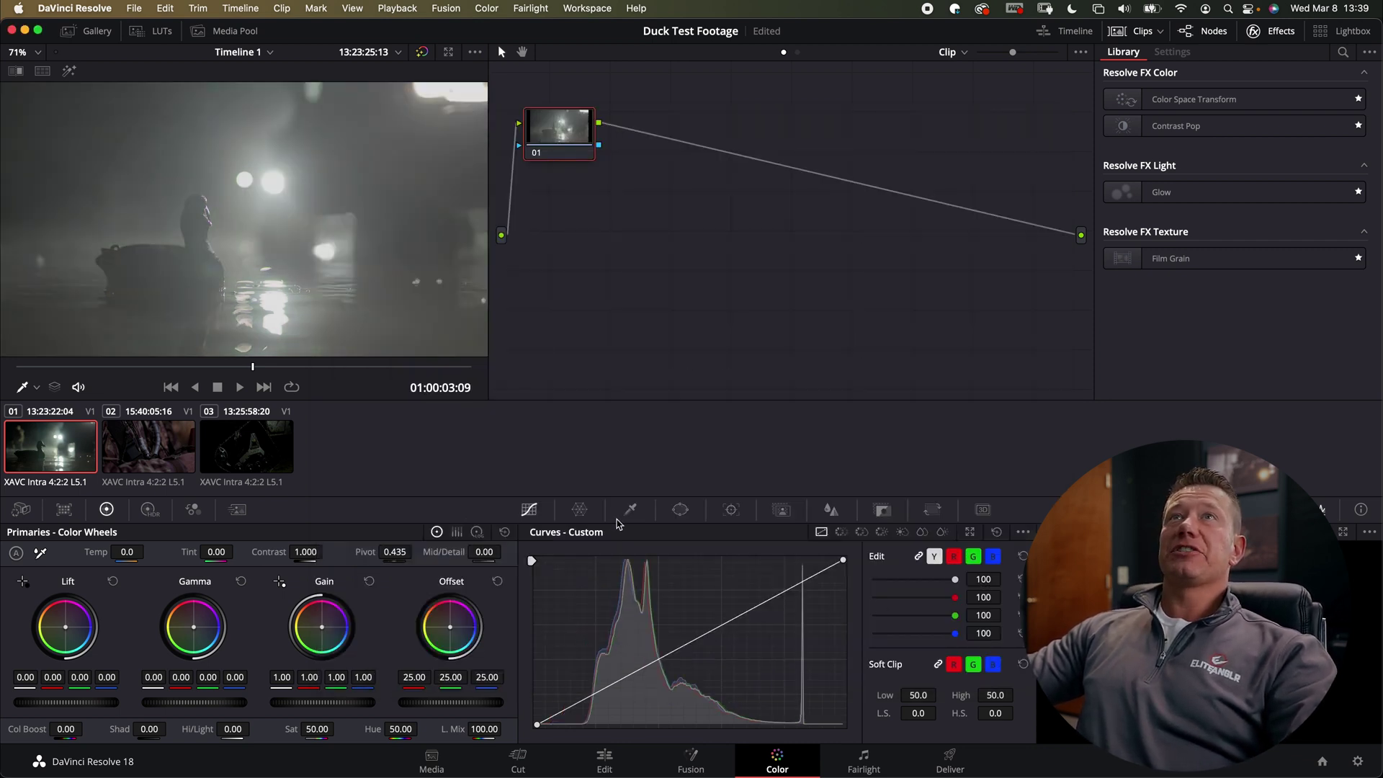
- Update all thumbnails to the flat log look and move node 01 down and right
right_click(281, 467)
click(279, 465)
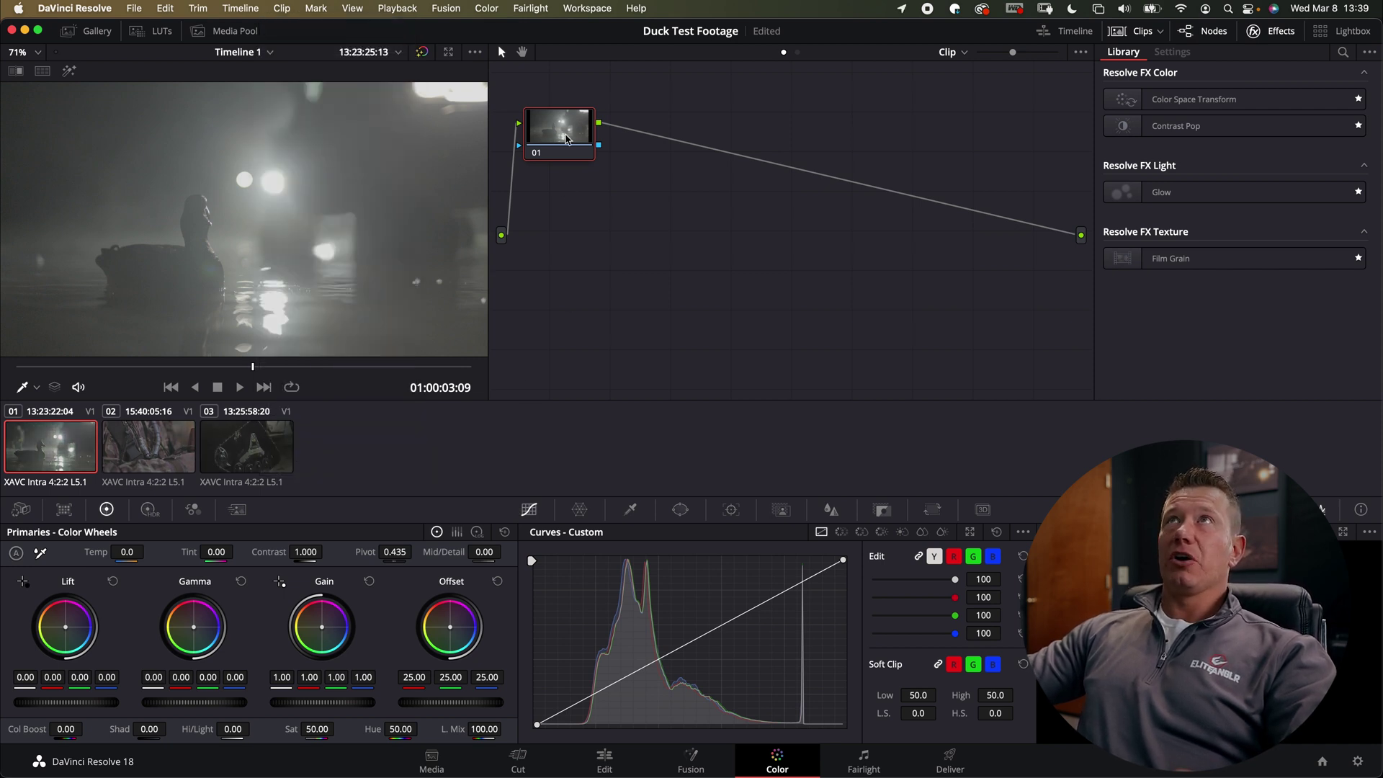
drag(567, 131, 616, 167)
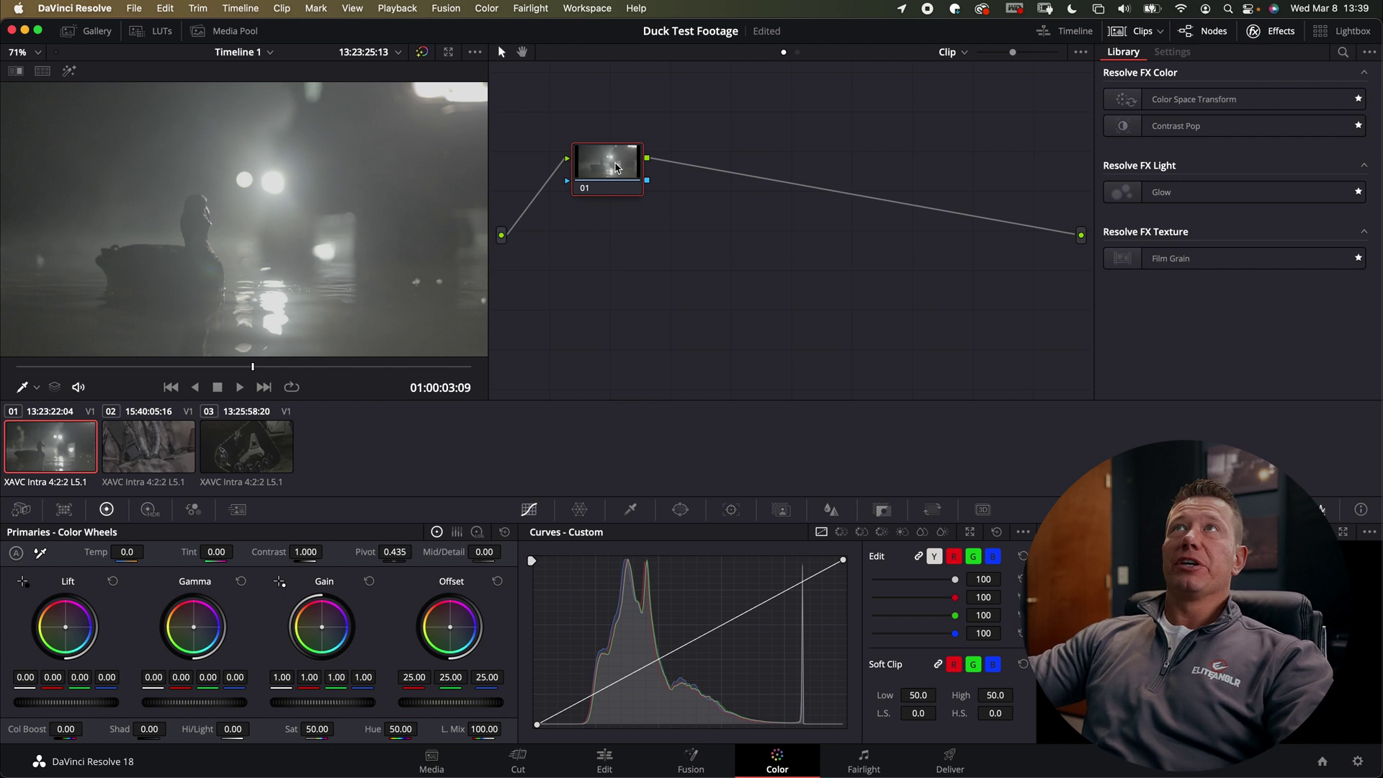
mouse_move(609, 165)
mouse_down()
mouse_move(718, 152)
mouse_move(905, 164)
mouse_move(688, 158)
mouse_move(581, 173)
mouse_move(596, 176)
mouse_up()
- Add four serial nodes after node 01 and apply Color Space Transform from Resolve FX Color to node 05
key(alt+s)
key(alt+s)
key(alt+s)
key(alt+s)
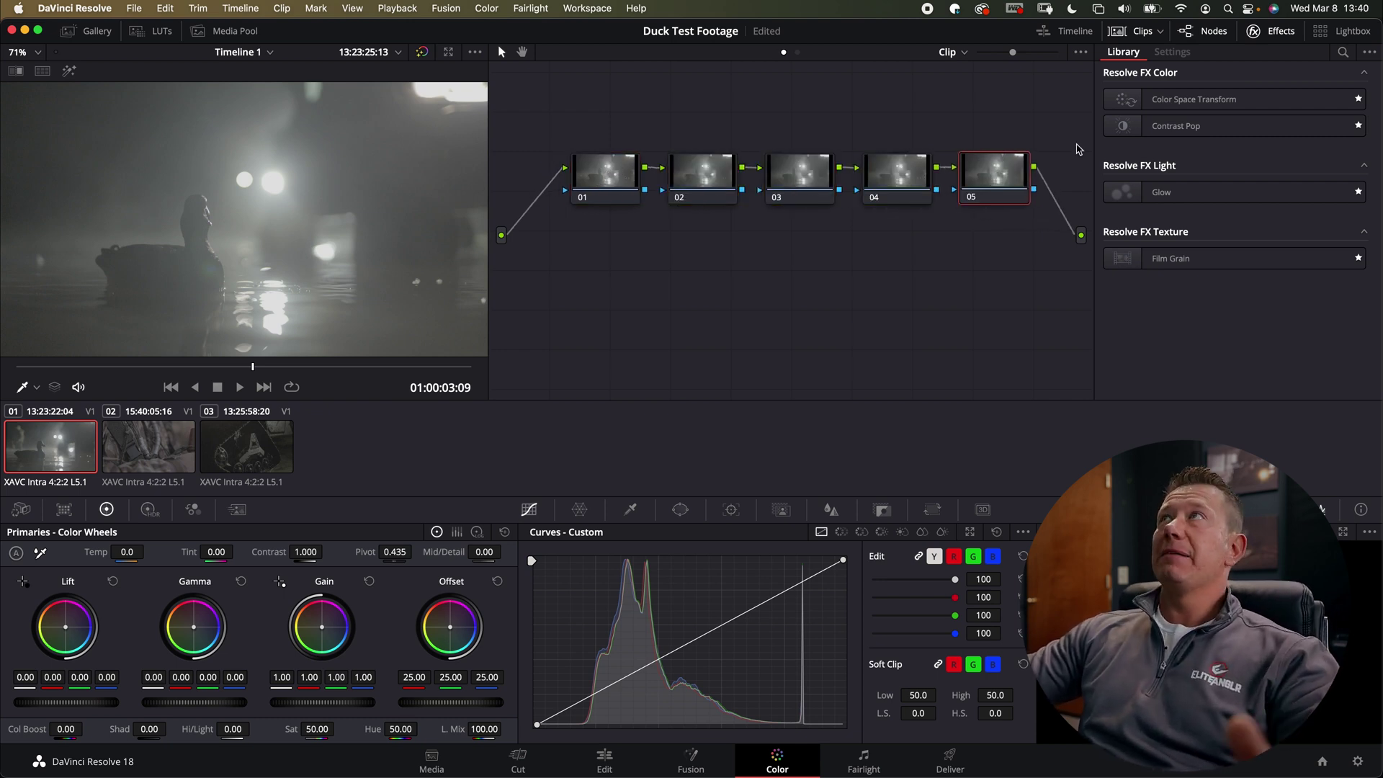
click(1161, 102)
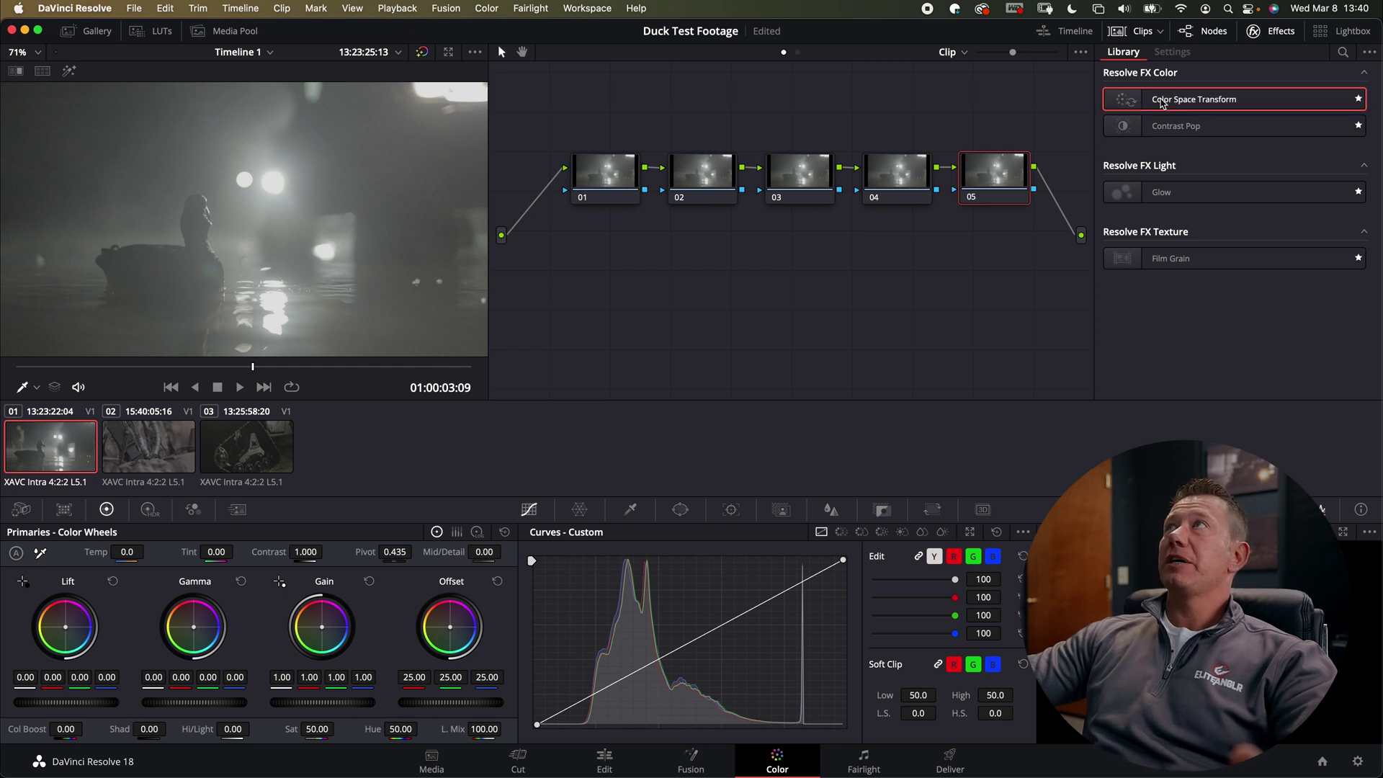
click(1257, 32)
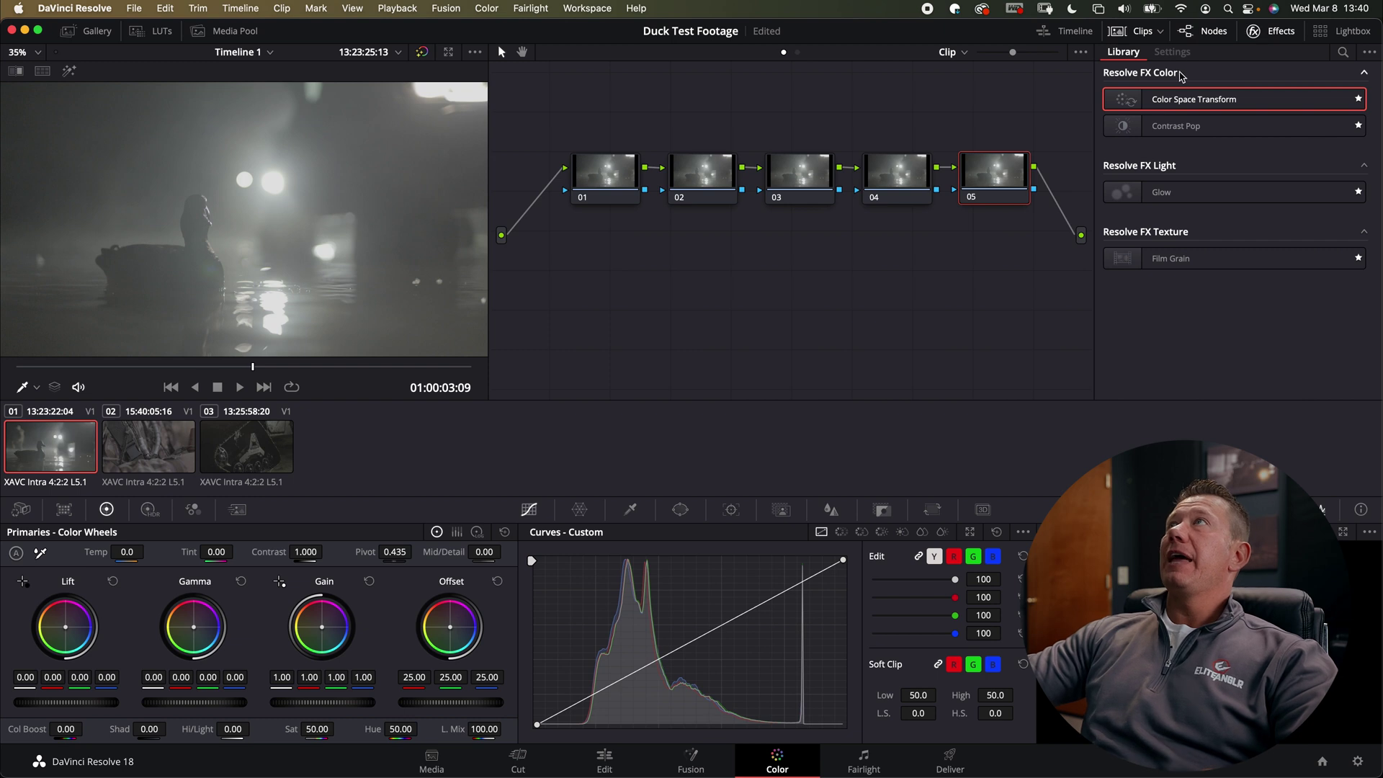
click(1369, 52)
click(1352, 74)
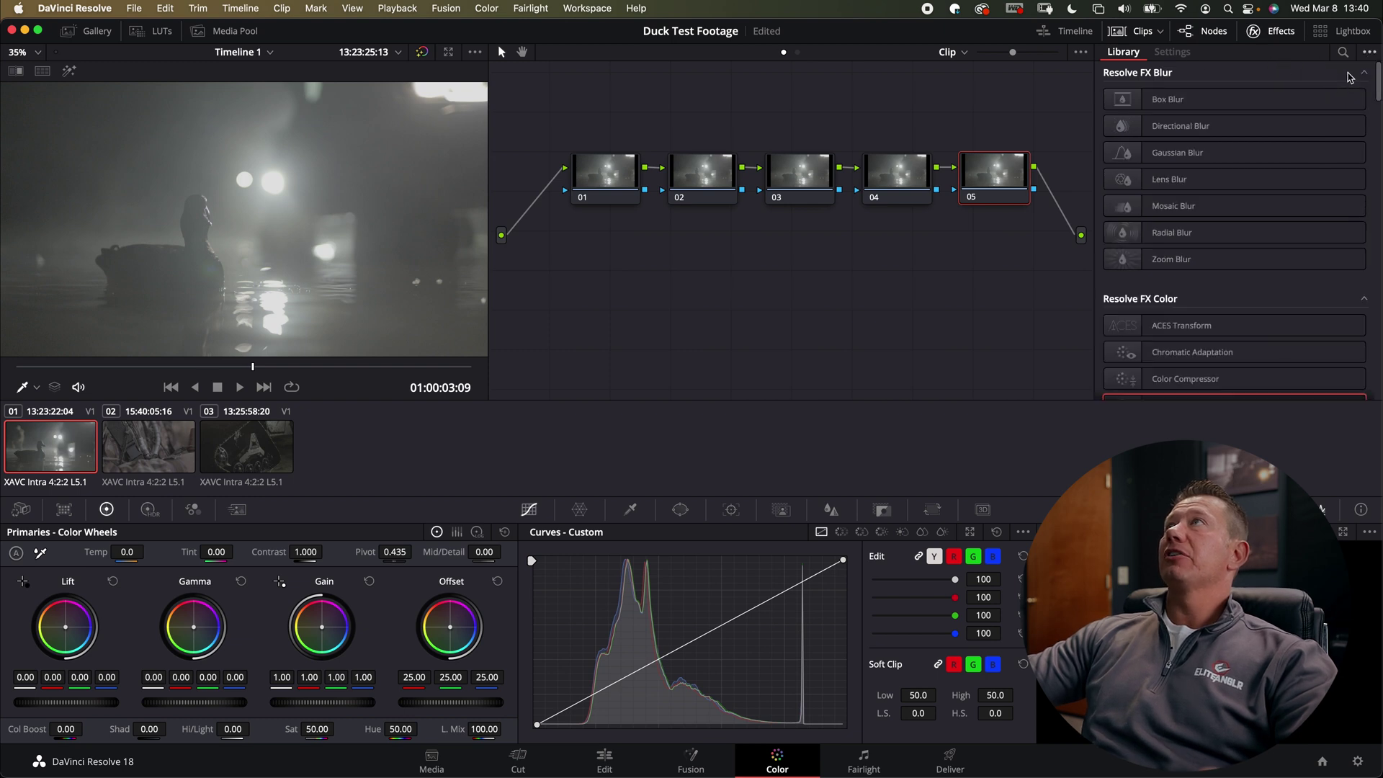
scroll(1202, 234, down, 4)
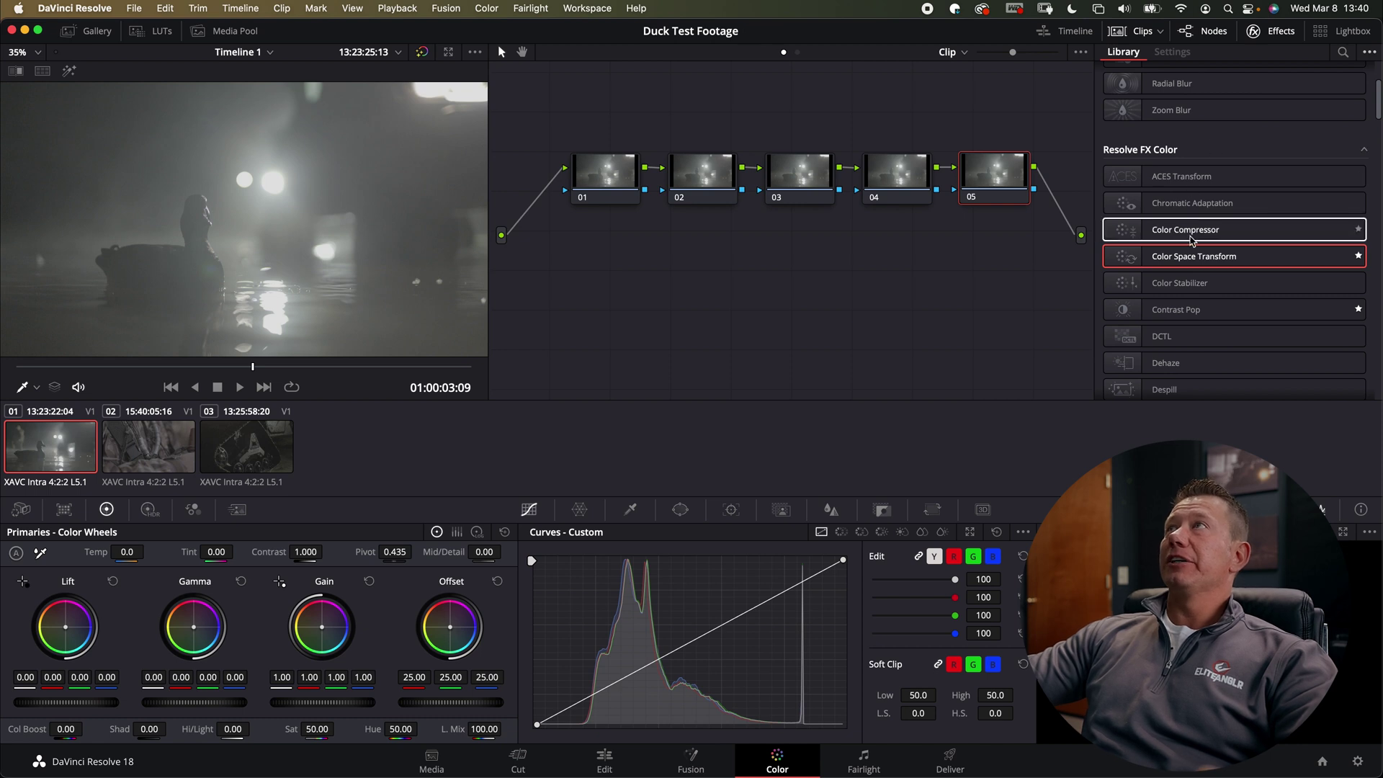
drag(1195, 257, 994, 185)
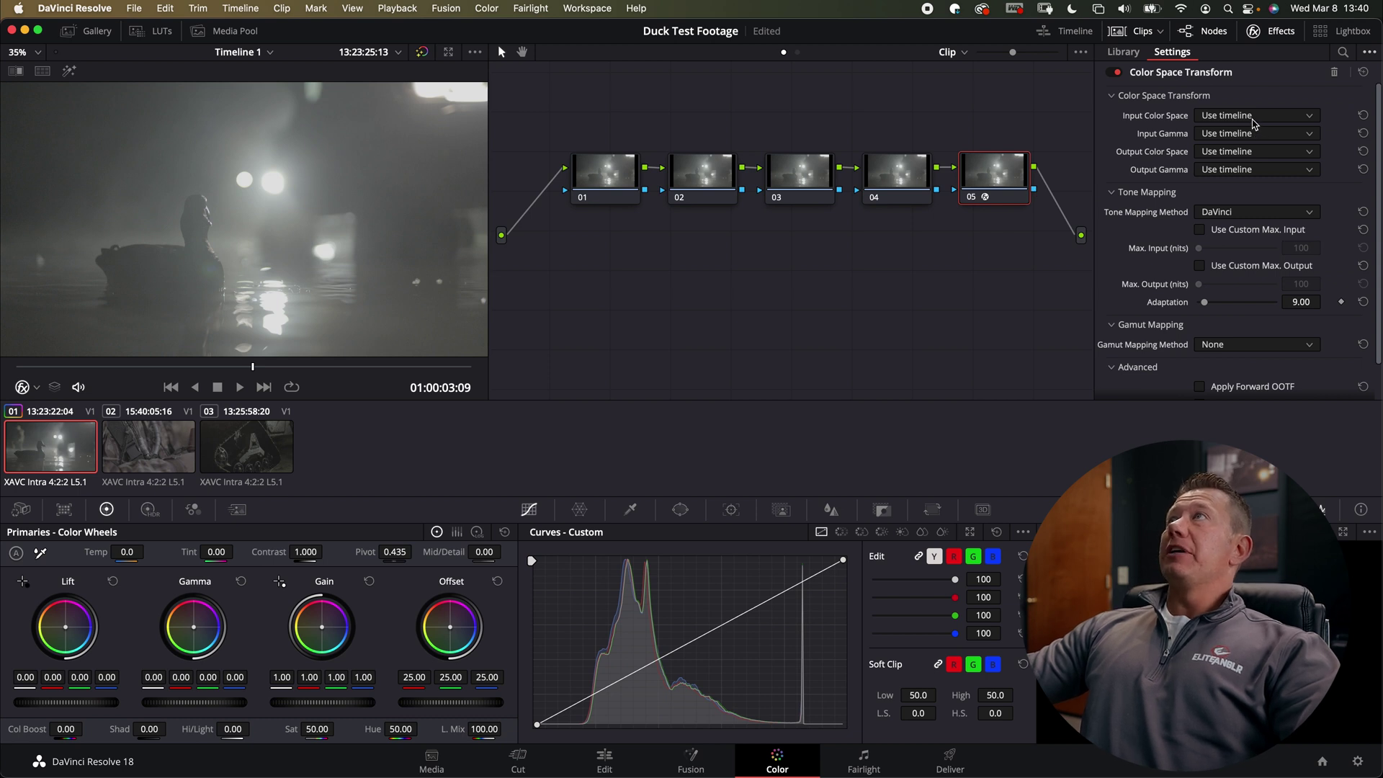
- Set the CST input to Sony S-Gamut3.Cine color space with Sony S-Log3 gamma
click(1254, 118)
scroll(1251, 209, down, 4)
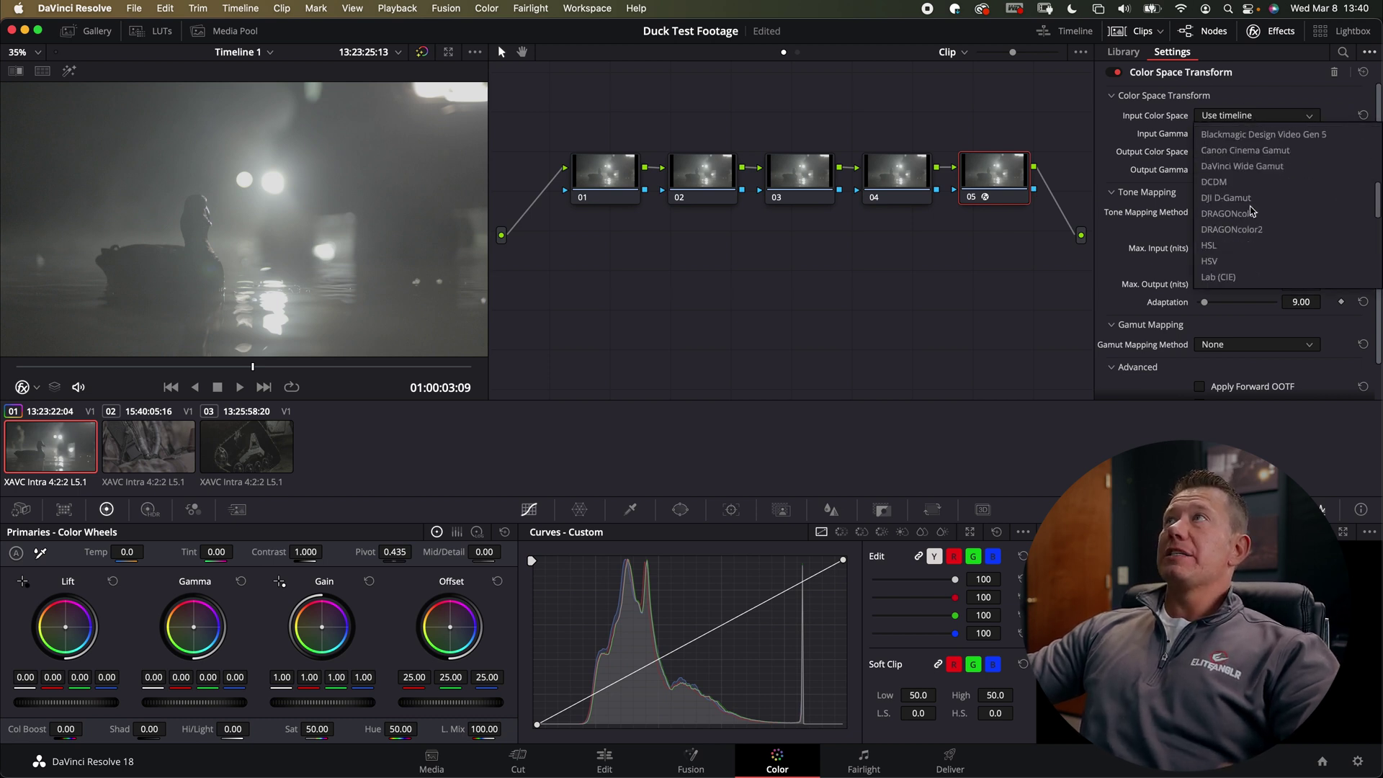
scroll(1252, 211, down, 5)
scroll(1252, 211, down, 2)
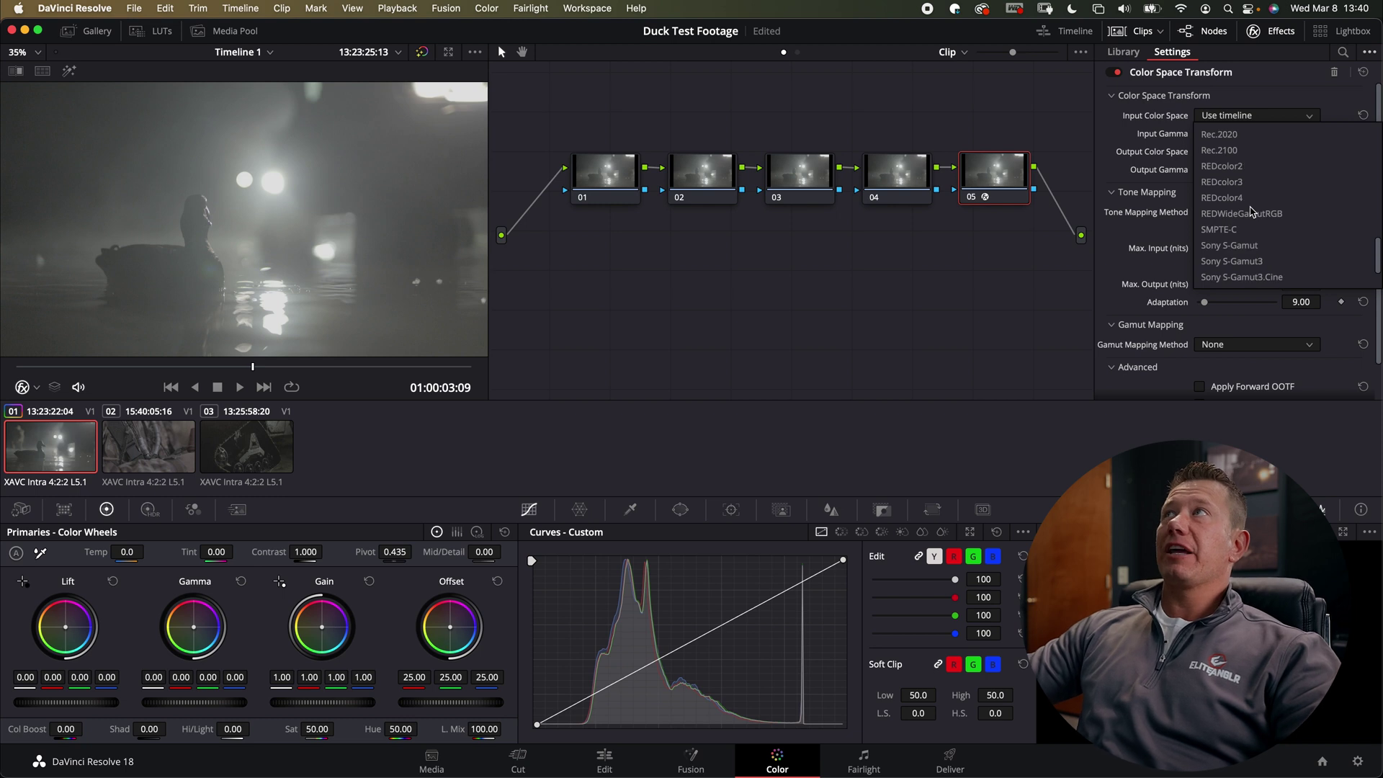
scroll(1252, 209, up, 5)
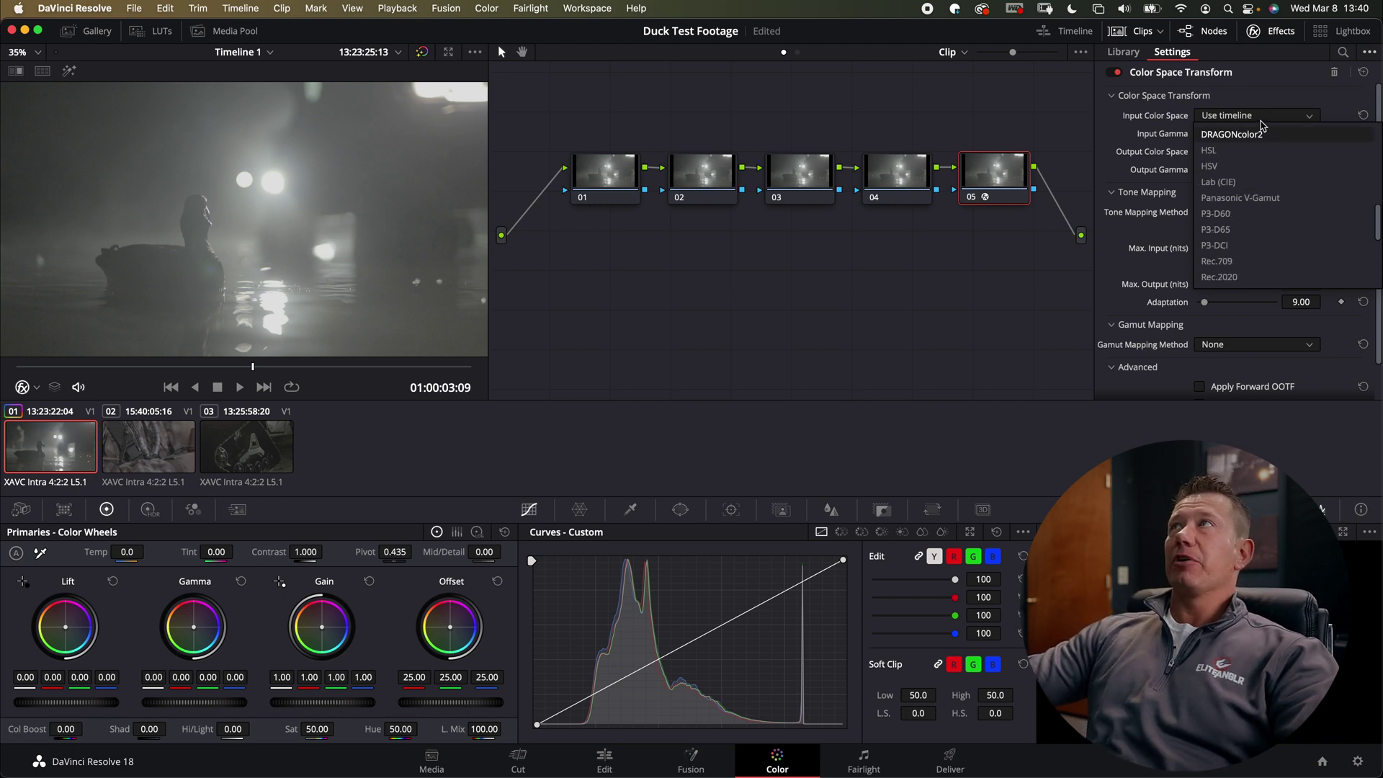
scroll(1253, 202, down, 4)
scroll(1252, 199, down, 3)
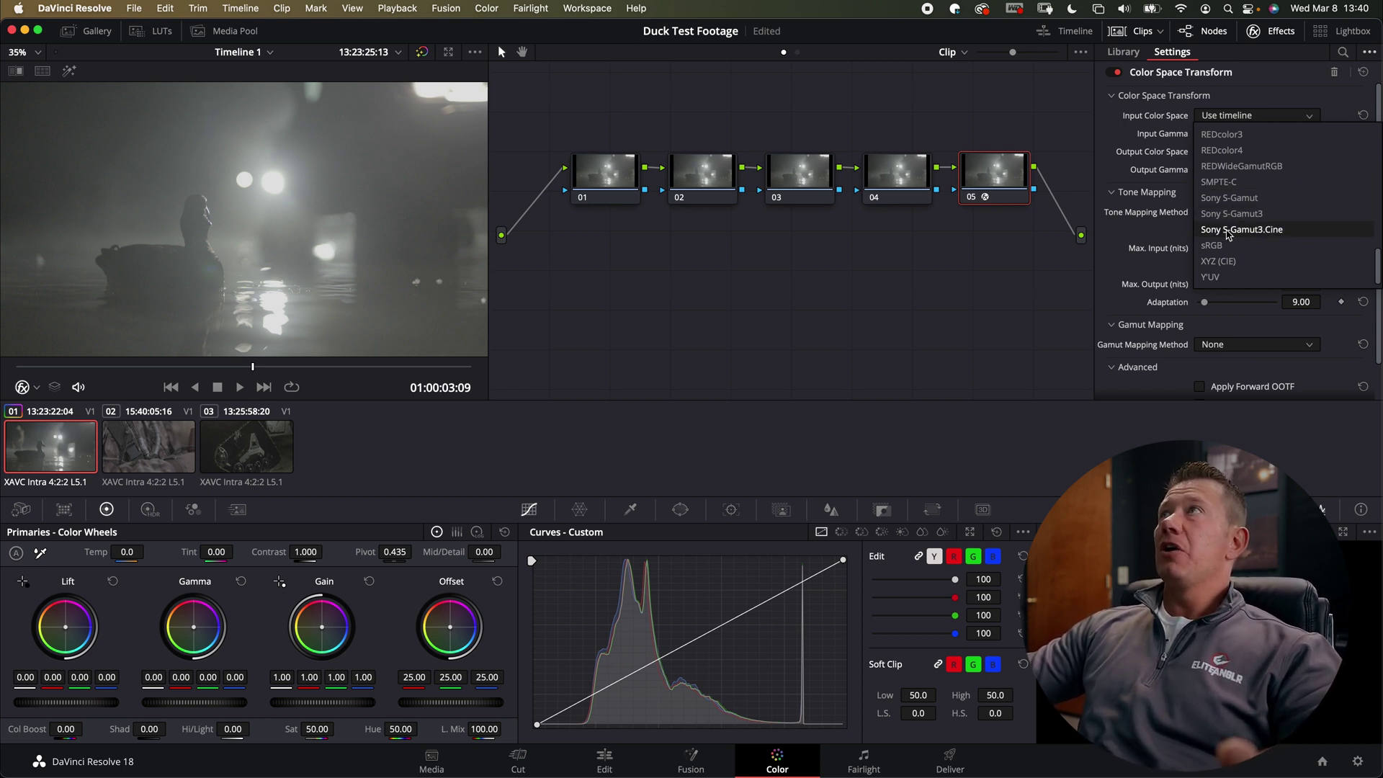
click(1251, 231)
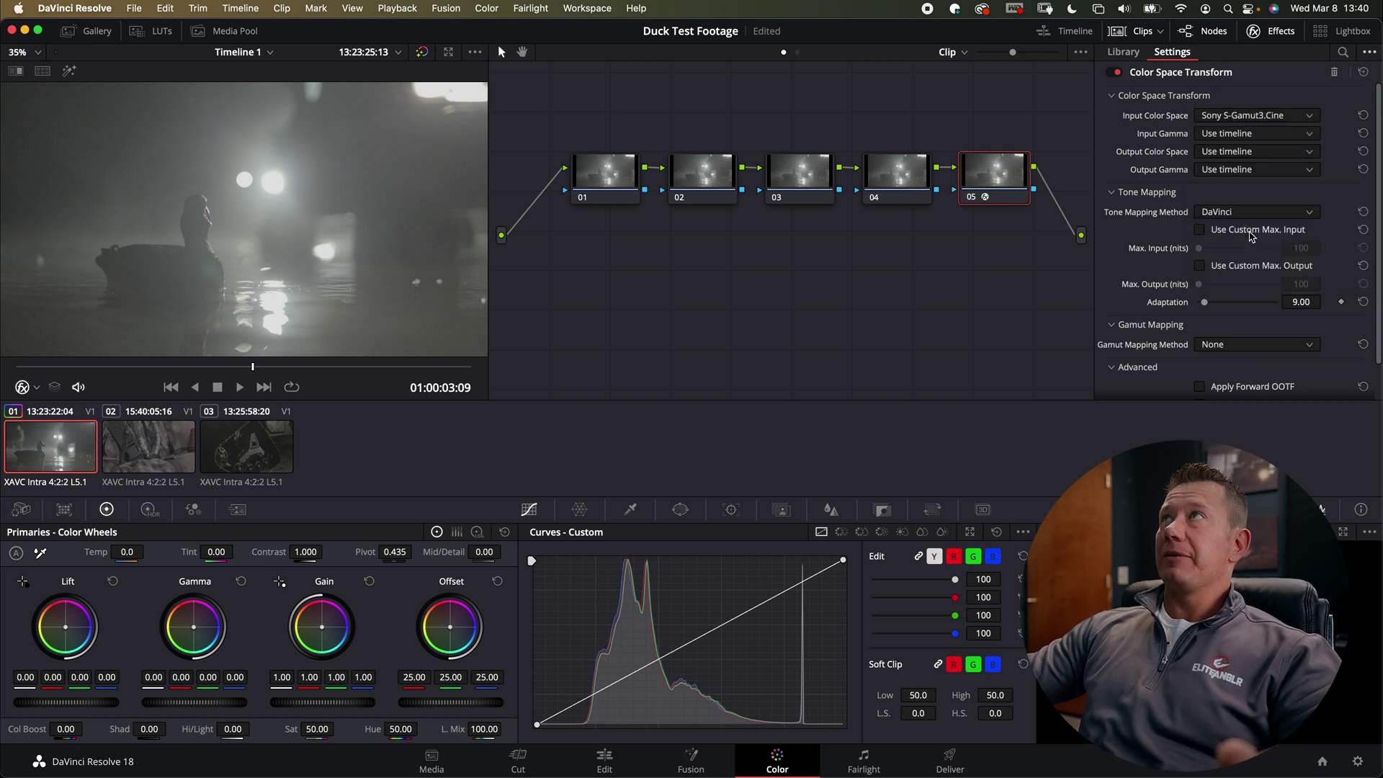
click(1261, 137)
scroll(1262, 249, down, 5)
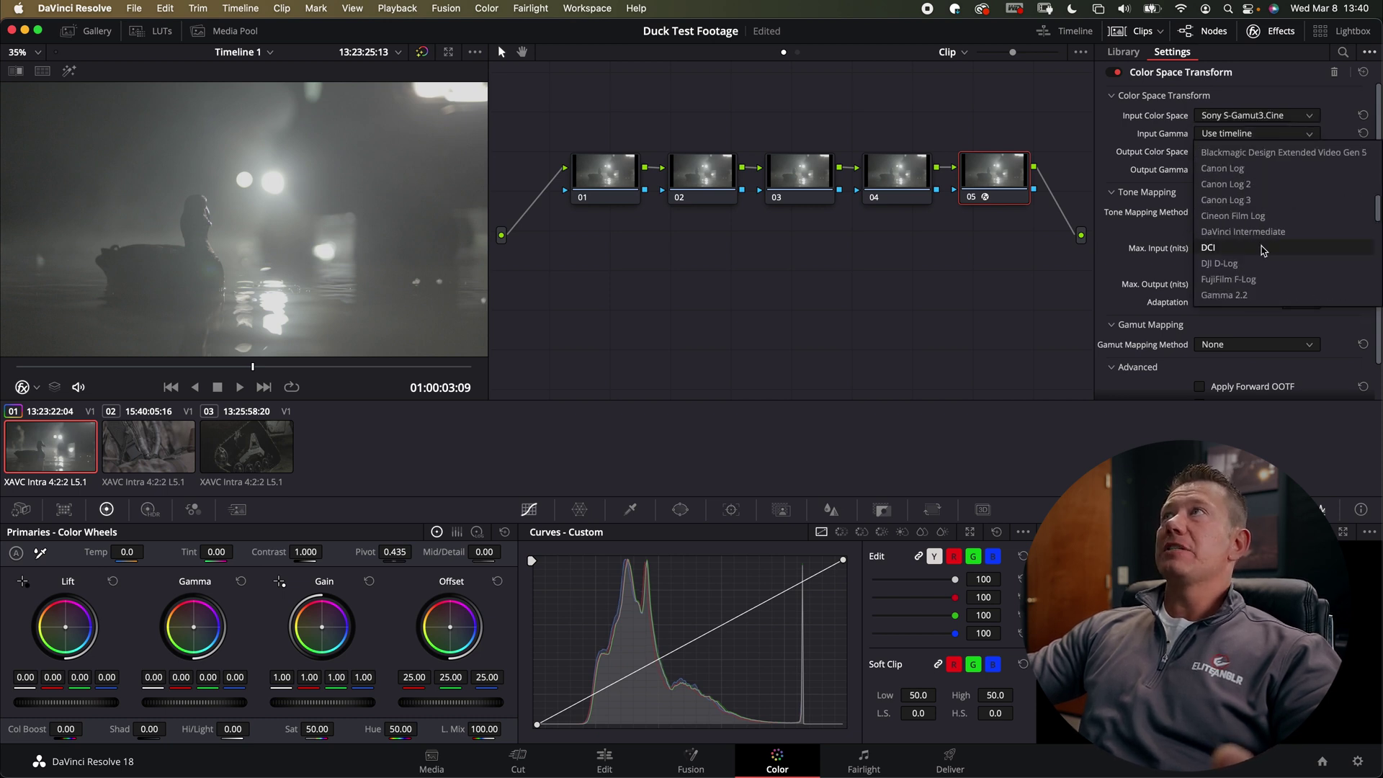
scroll(1262, 249, down, 6)
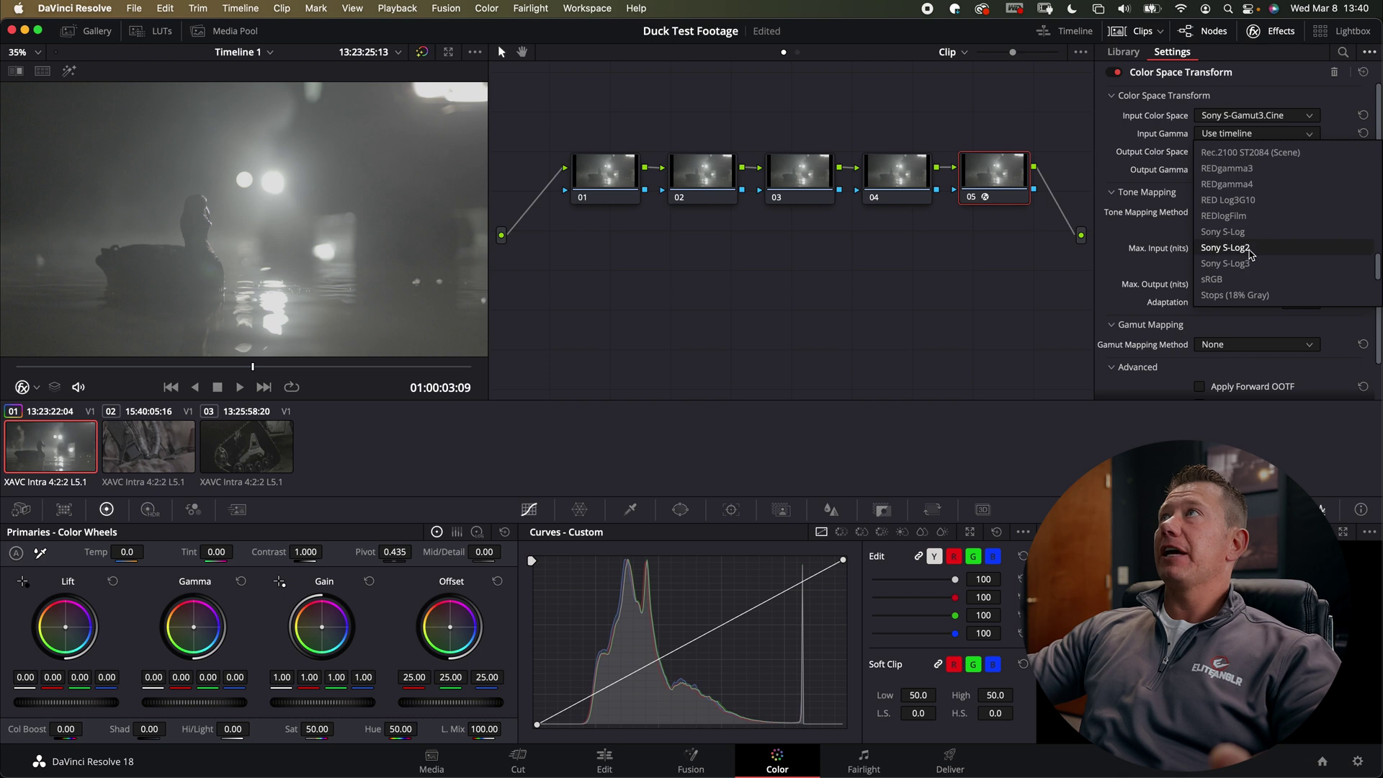
click(1237, 264)
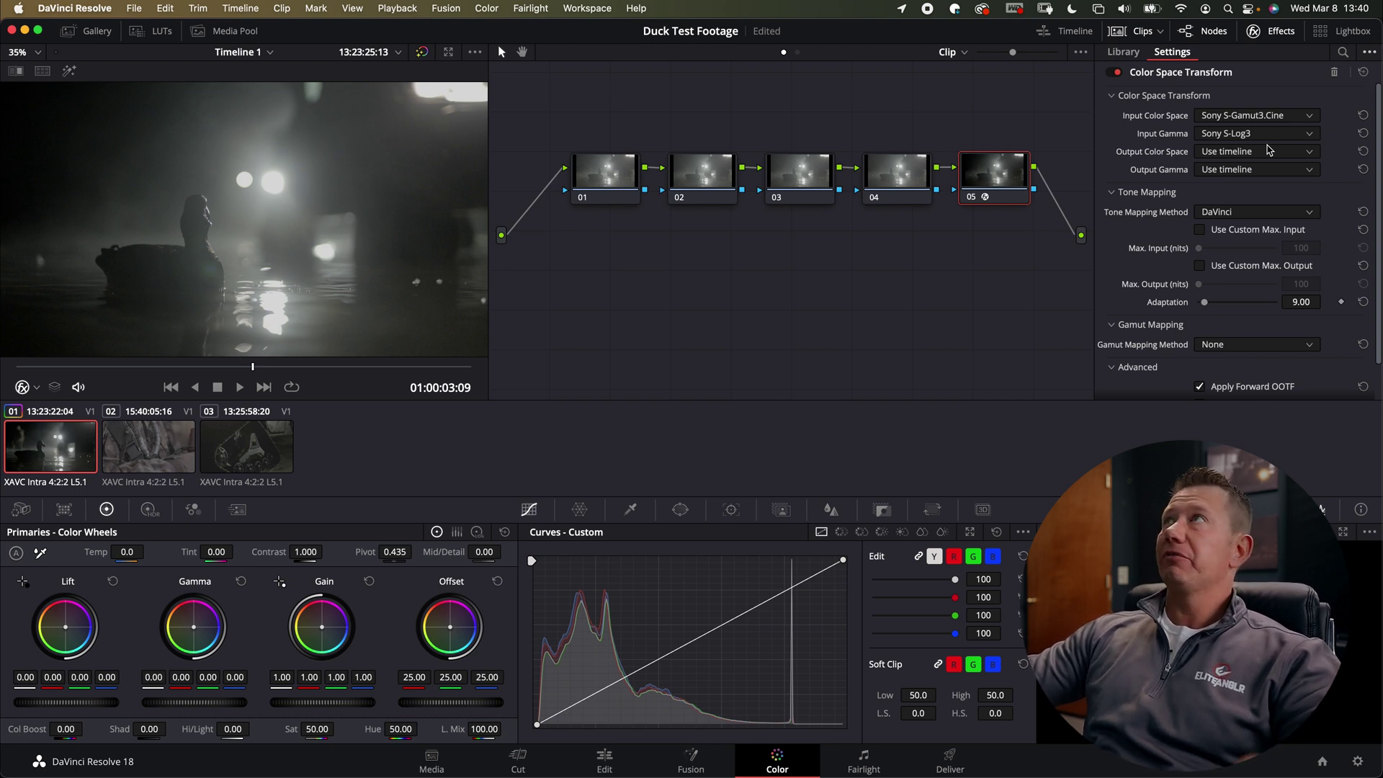
- Set the CST output to Rec.709 color space with Gamma 2.4
click(1269, 151)
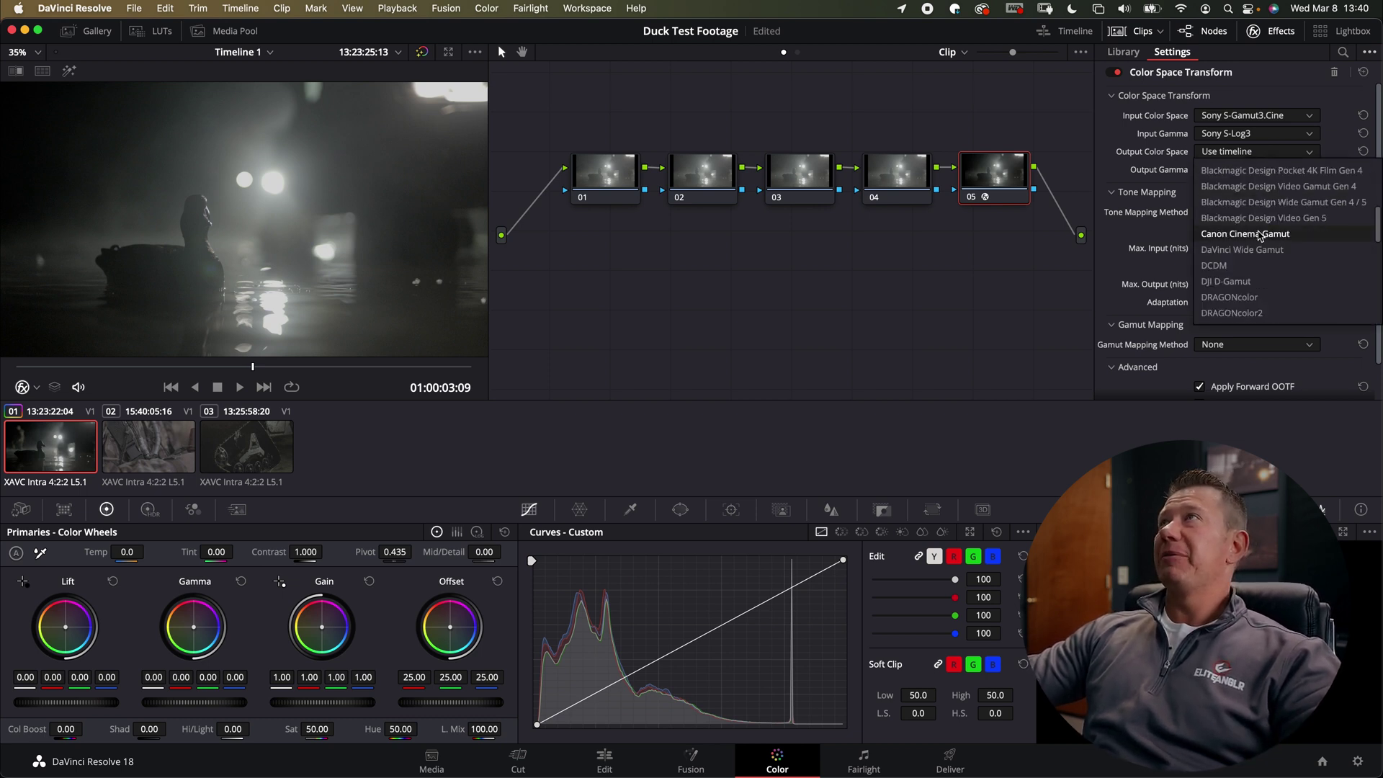
scroll(1259, 236, down, 5)
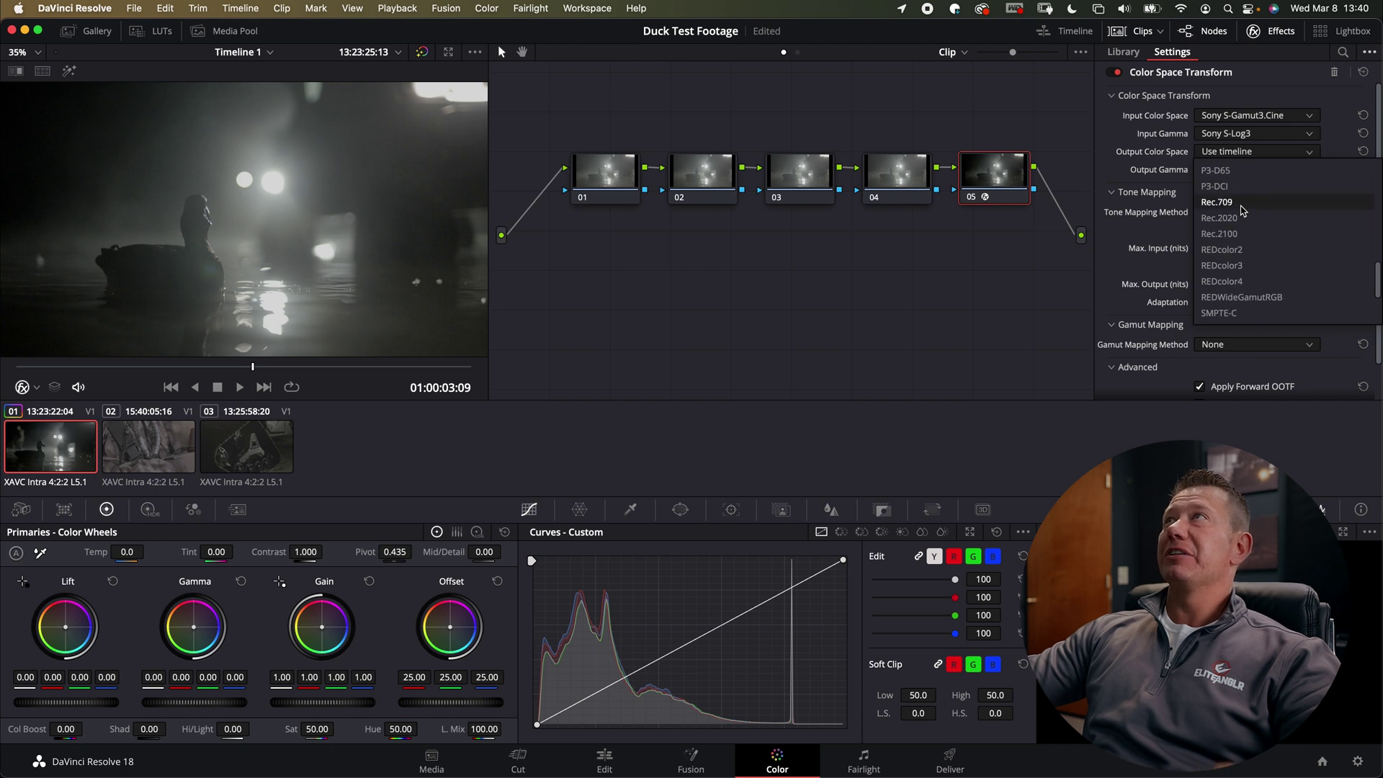
click(1241, 203)
click(1241, 170)
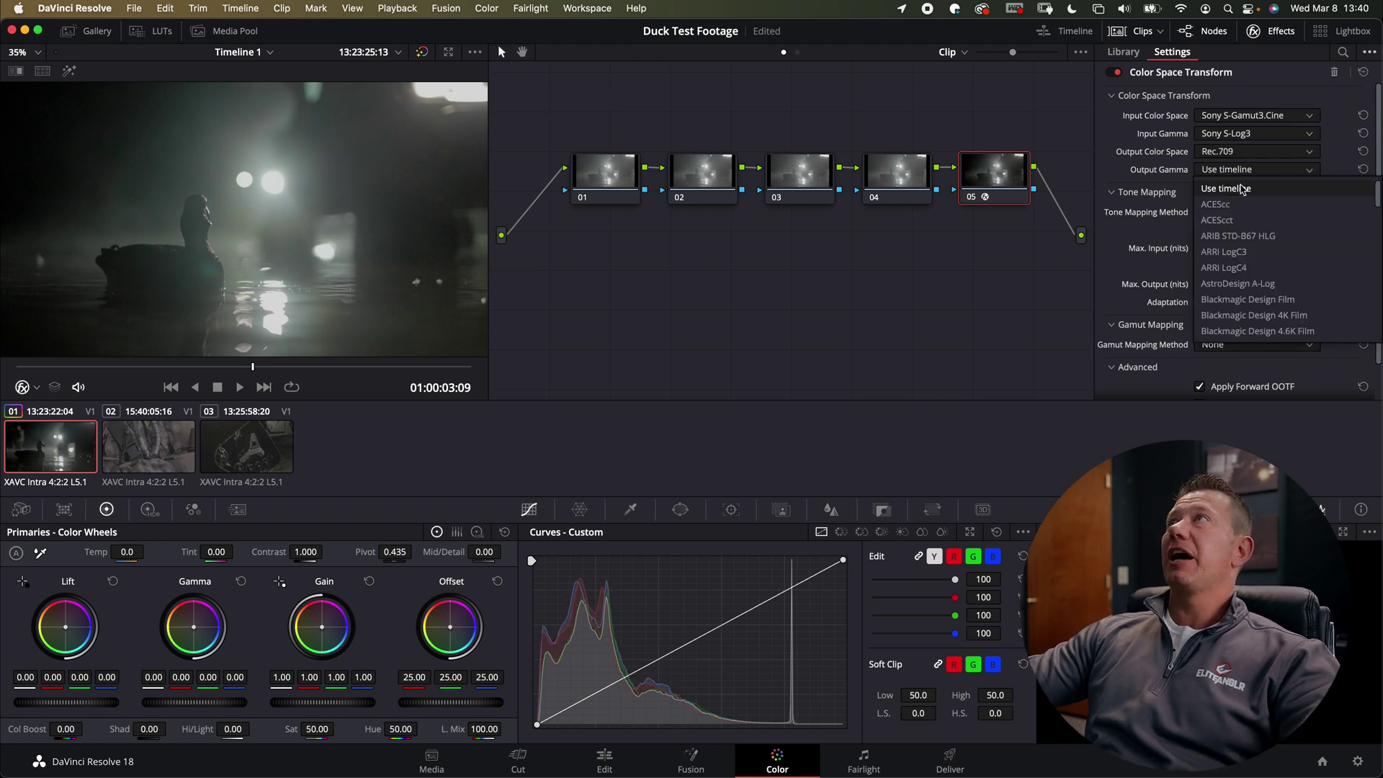
scroll(1259, 273, down, 6)
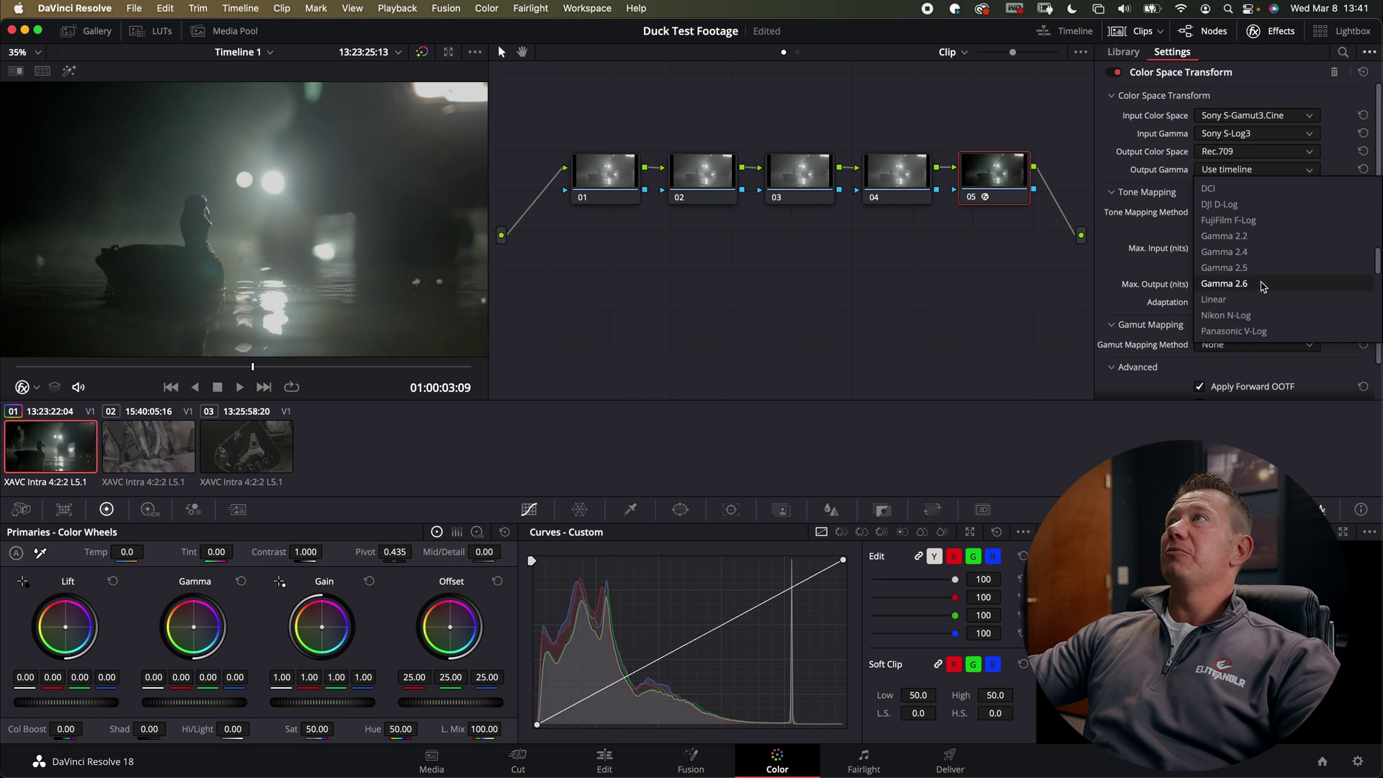
click(1248, 252)
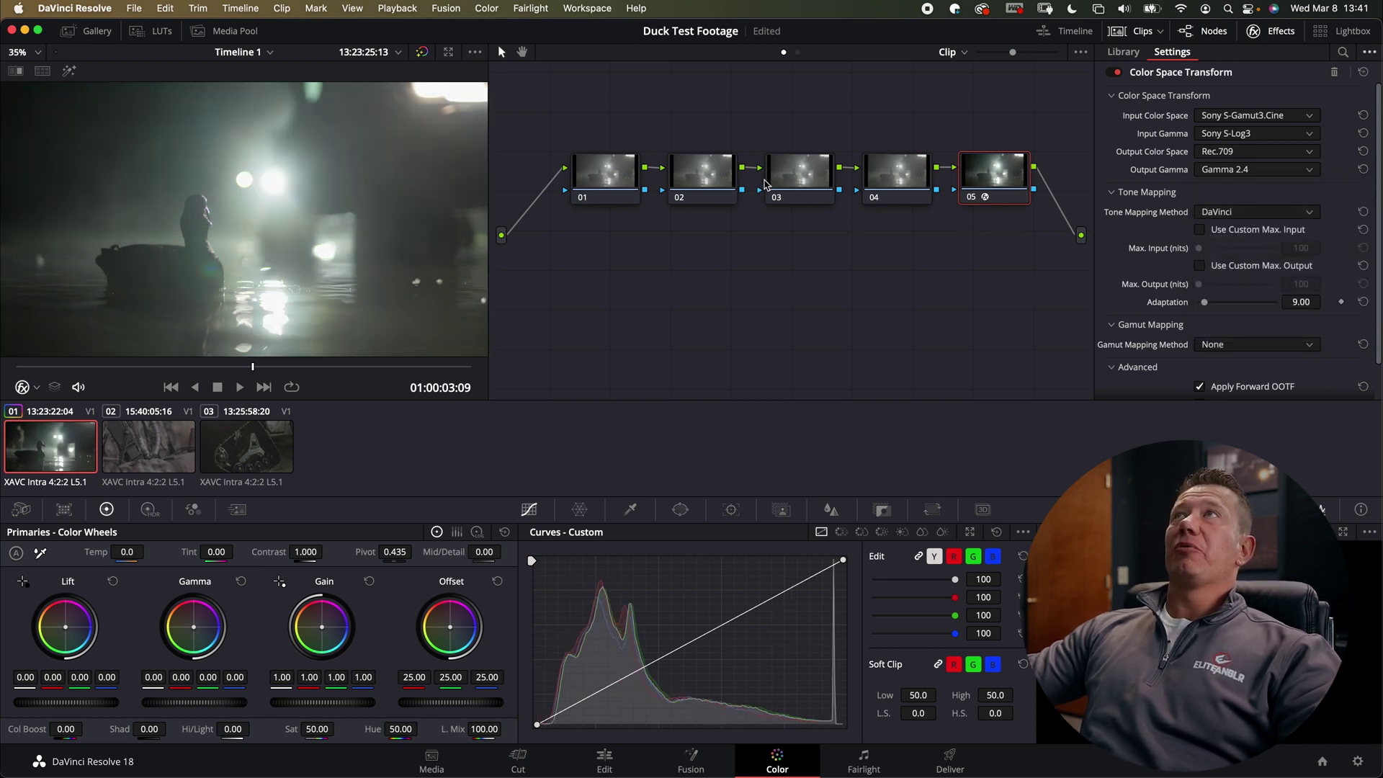
- Close the effect settings, center the five-node chain, and select nodes 05, 01, 02, then 01–04
click(1272, 32)
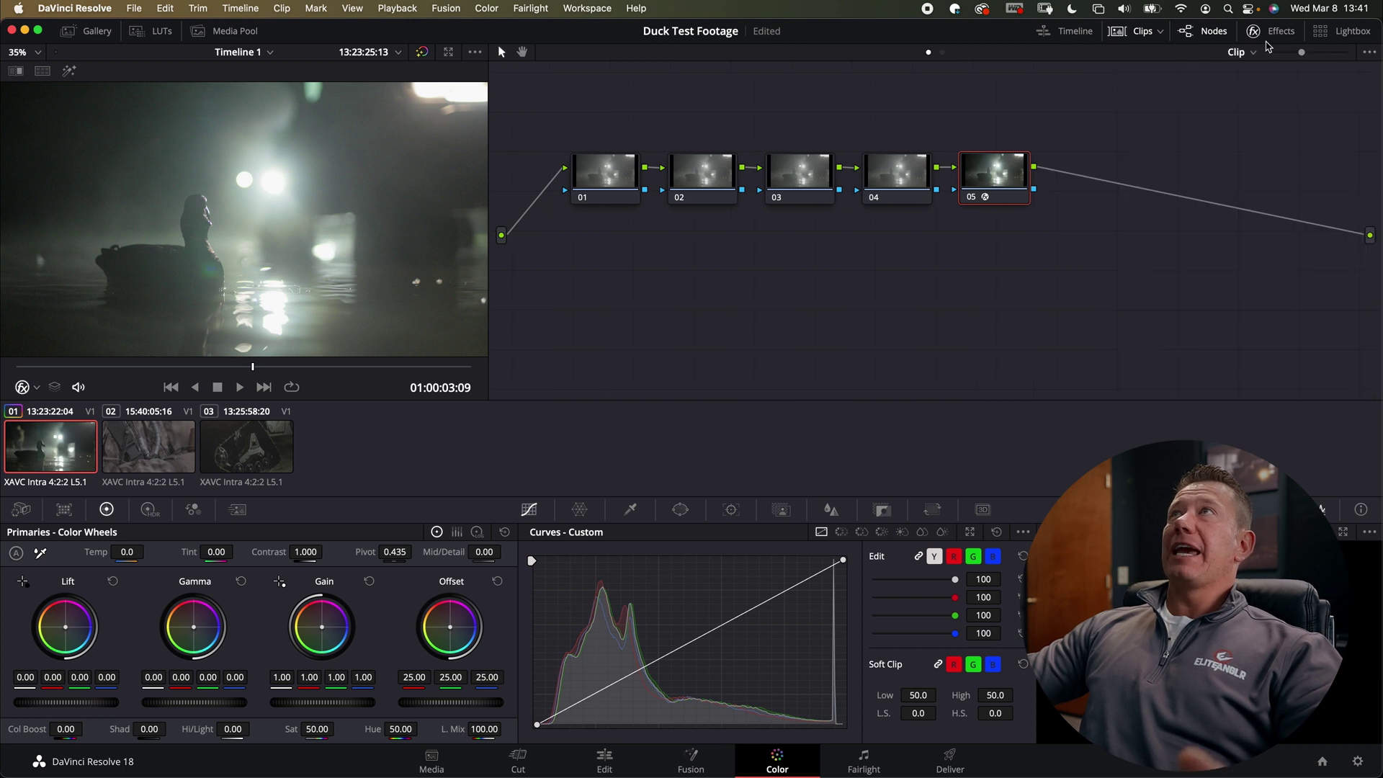
drag(1049, 118, 715, 199)
click(1107, 201)
click(1086, 321)
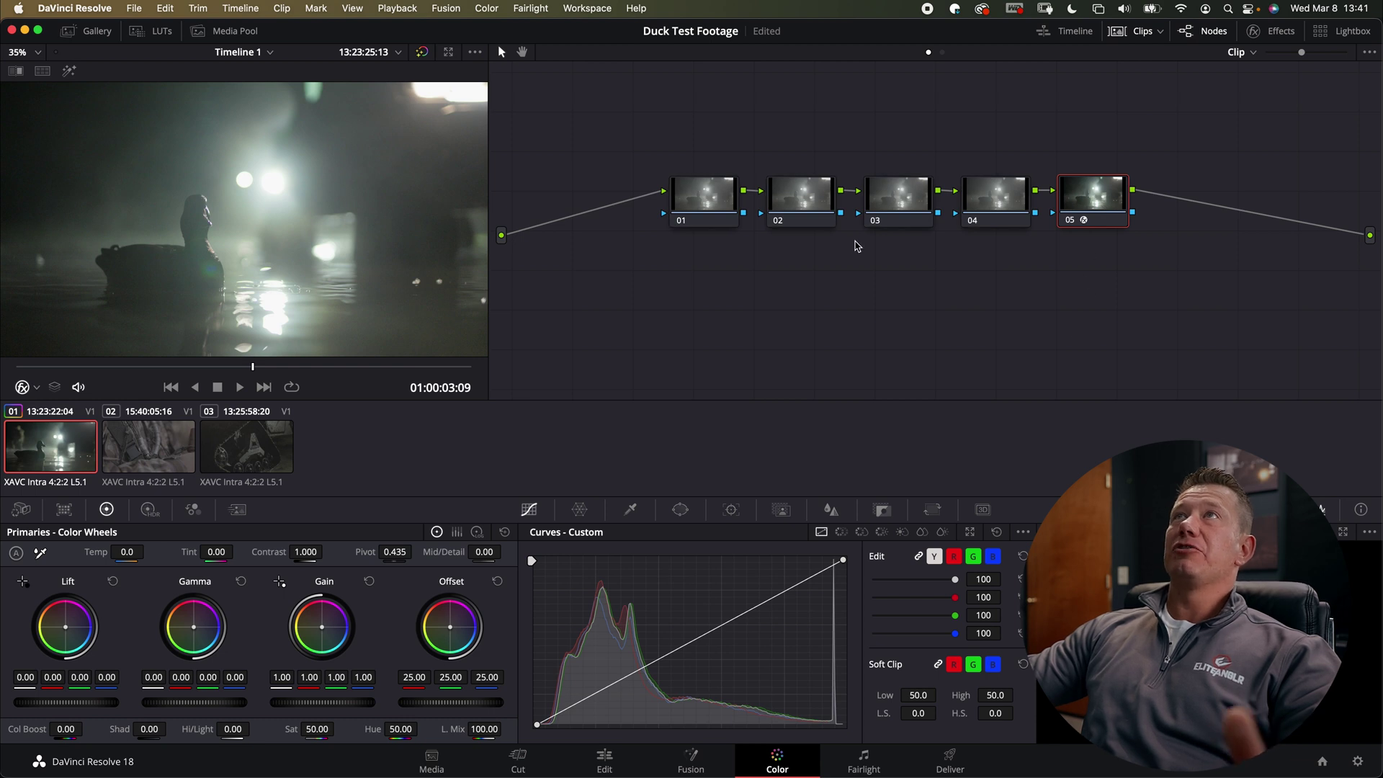
click(716, 200)
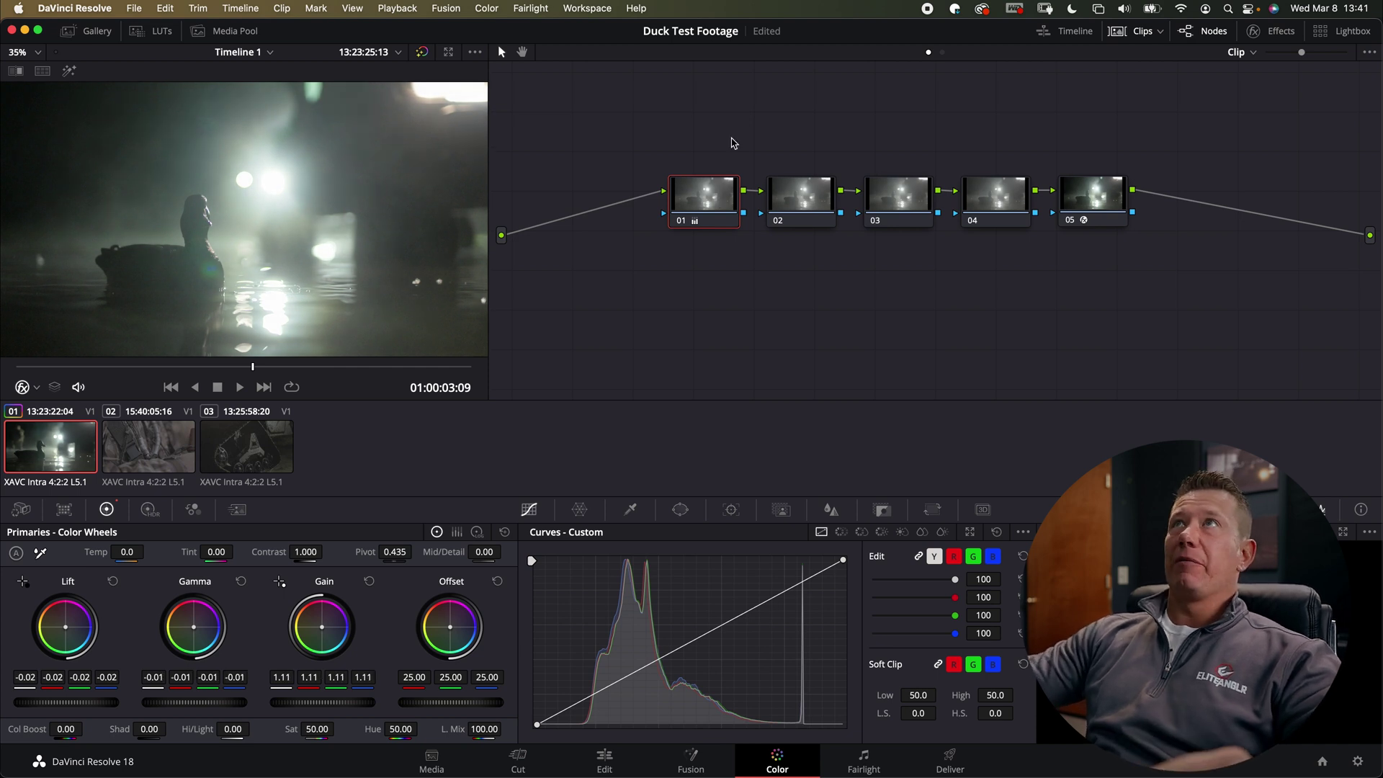
click(783, 194)
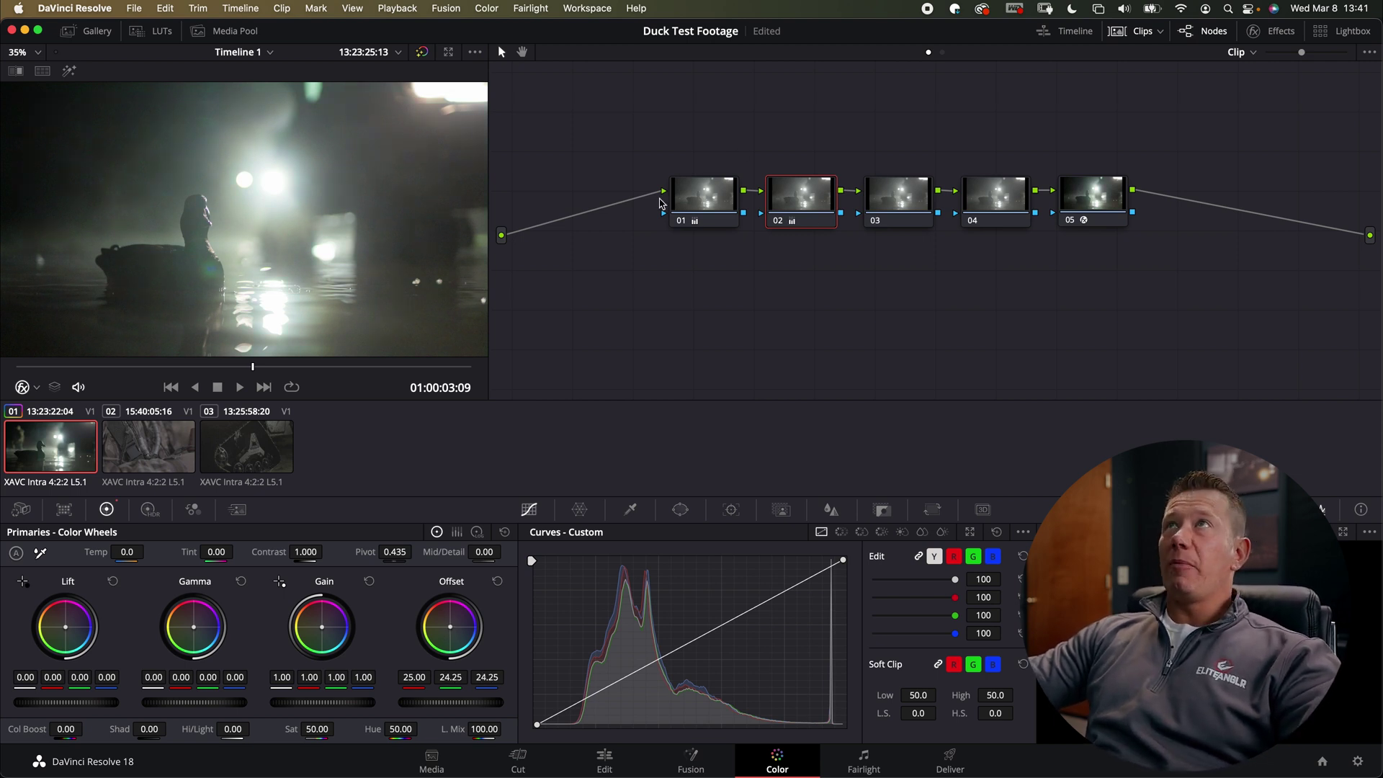
drag(627, 147, 1011, 301)
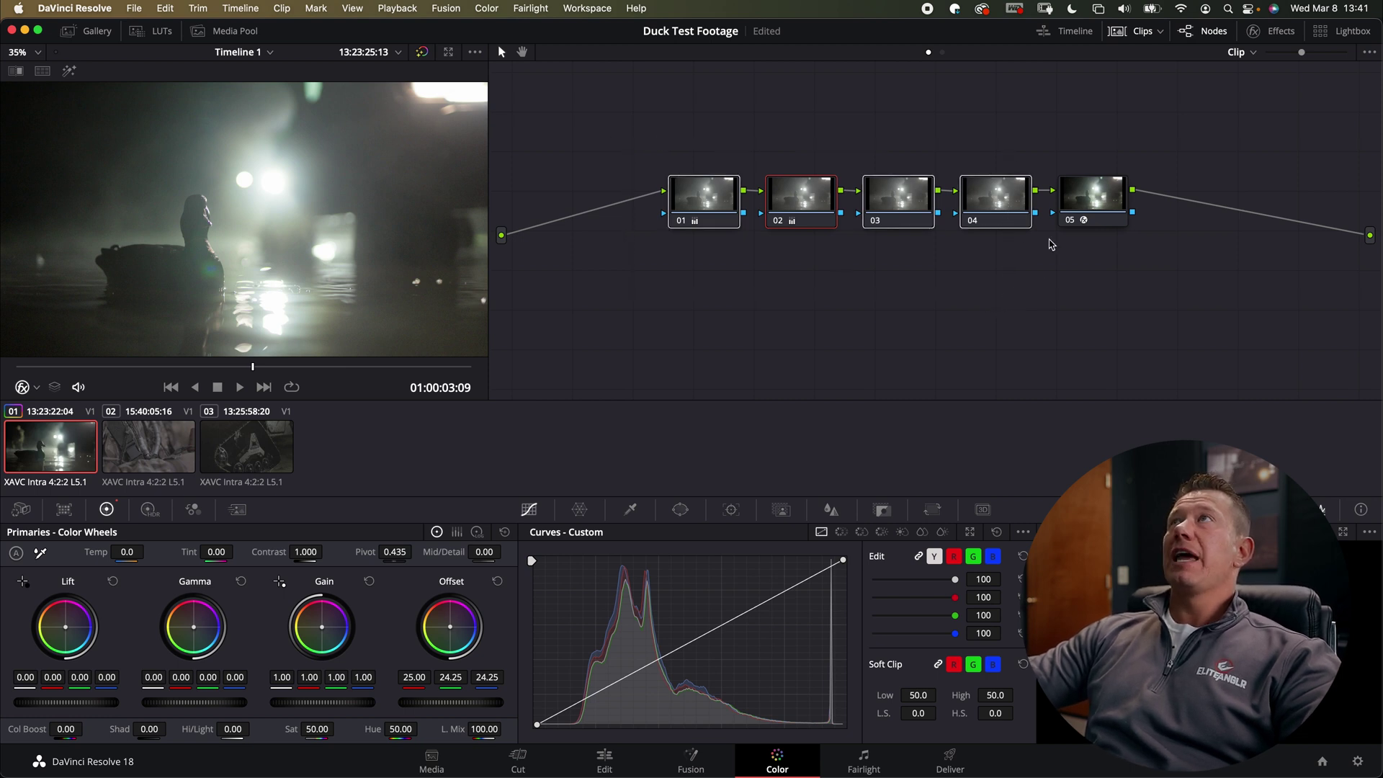